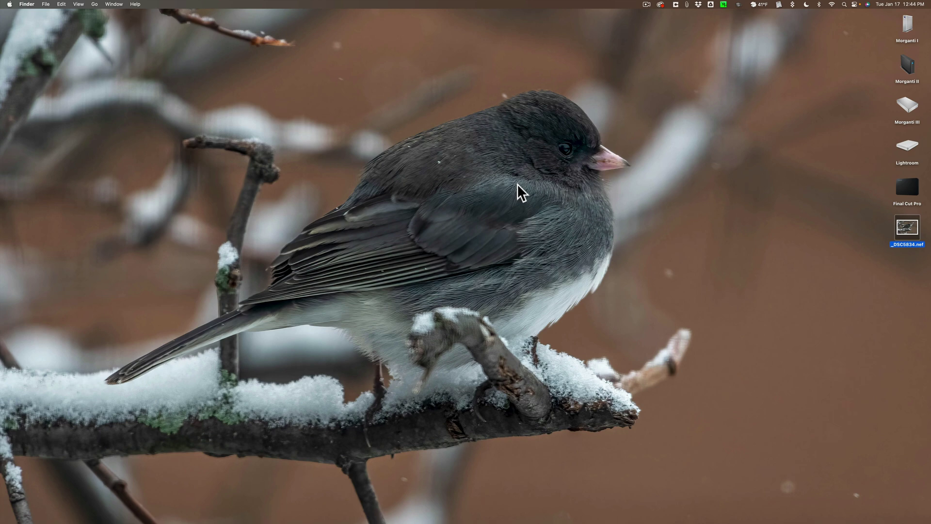
# Quick Look the _DSC5834.nef raw photo on the Desktop, then close the preview.
pyautogui.click(908, 232)
pyautogui.press('space')
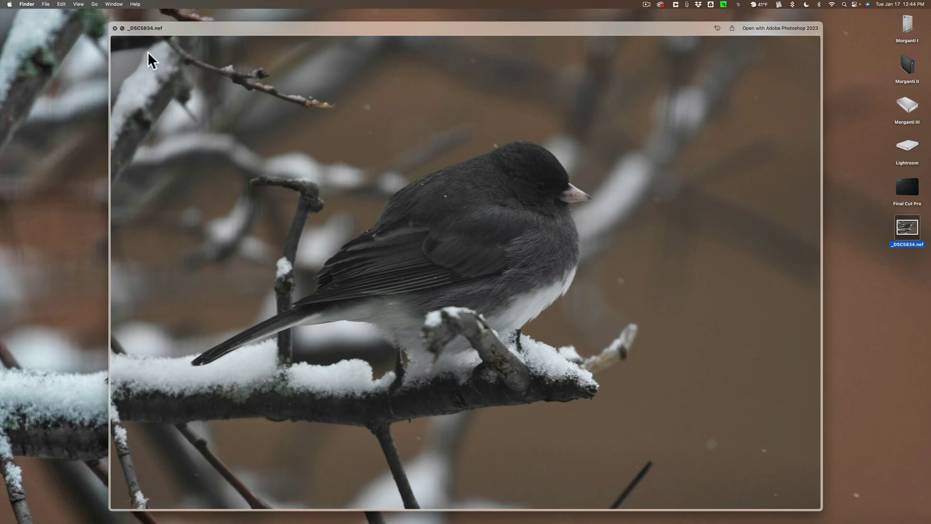
pyautogui.click(114, 27)
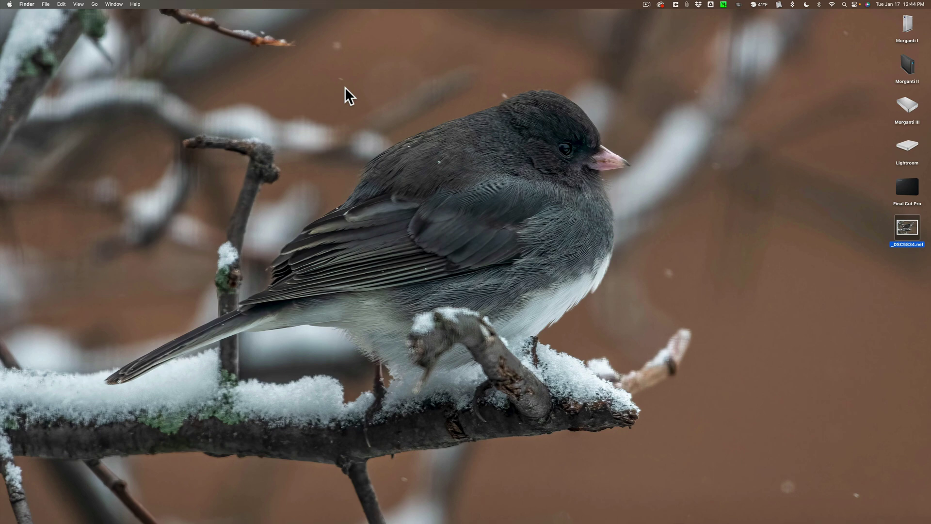
# Load _DSC5834.nef from the Desktop into DeNoise AI via Browse Images.
pyautogui.click(795, 508)
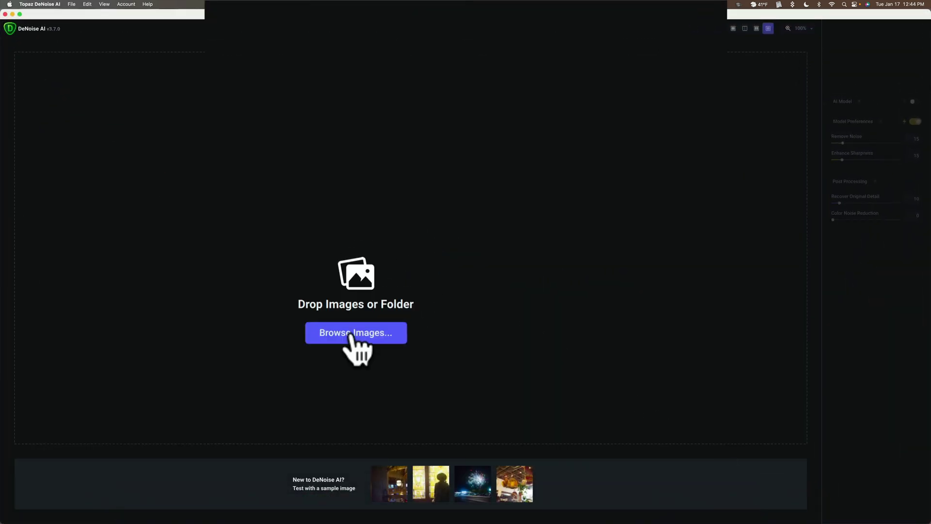
pyautogui.click(351, 335)
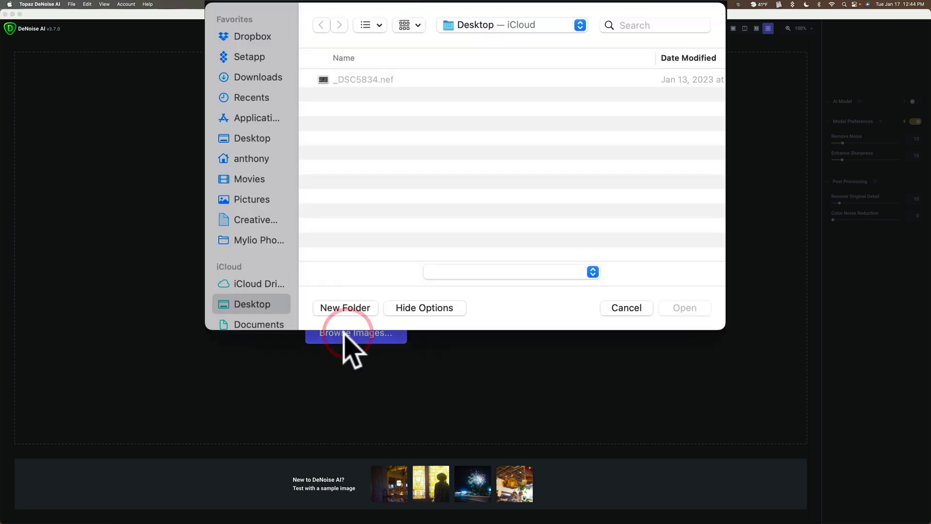
pyautogui.click(362, 81)
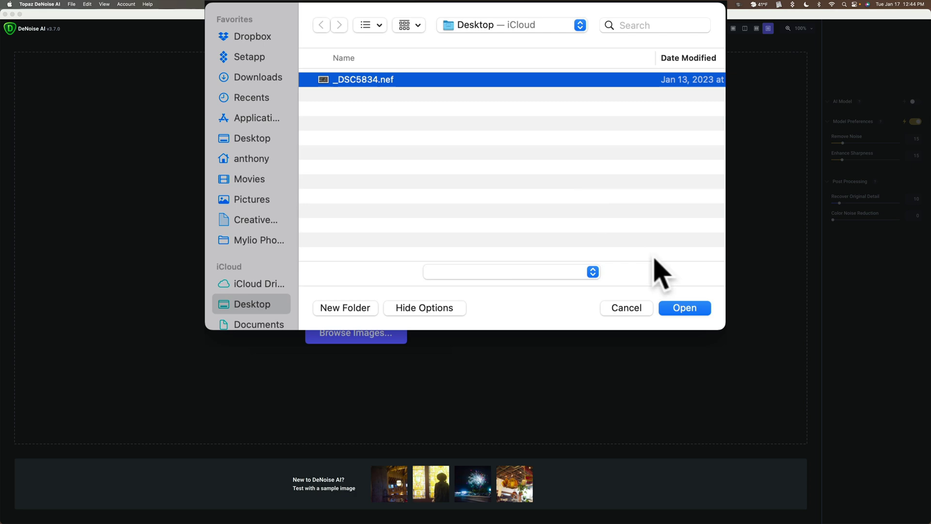
pyautogui.click(575, 249)
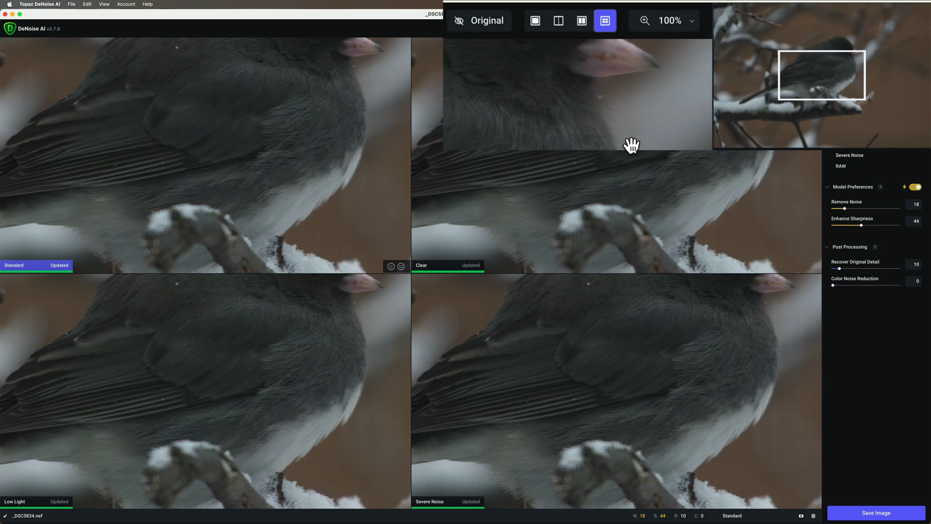
# Pan all previews to the junco's head and switch to Clear with auto settings (Remove Noise Med, Sharpness Low).
pyautogui.moveTo(815, 80); pyautogui.dragTo(884, 44)
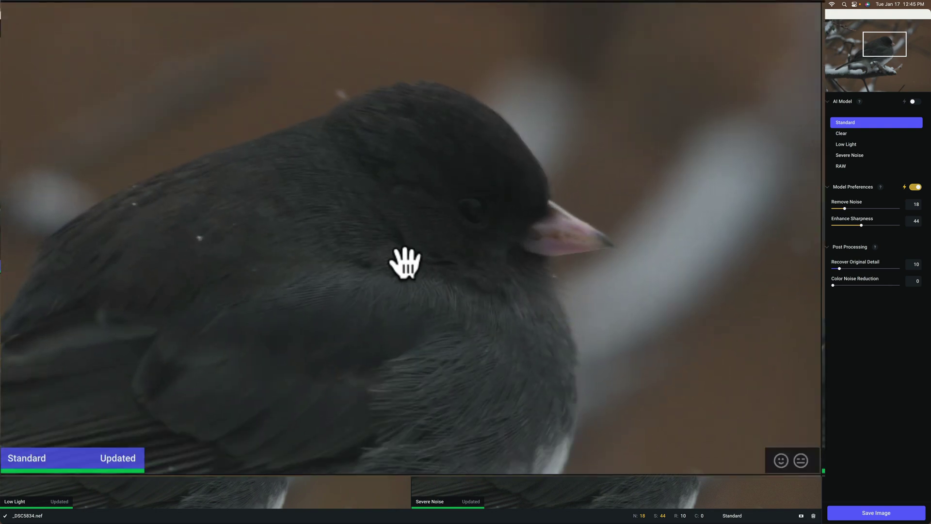
pyautogui.click(457, 162)
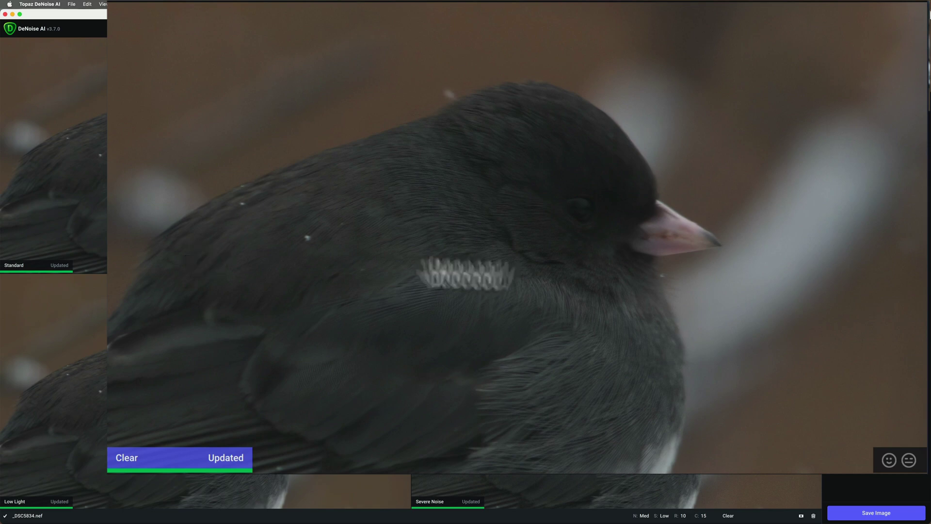
pyautogui.click(915, 187)
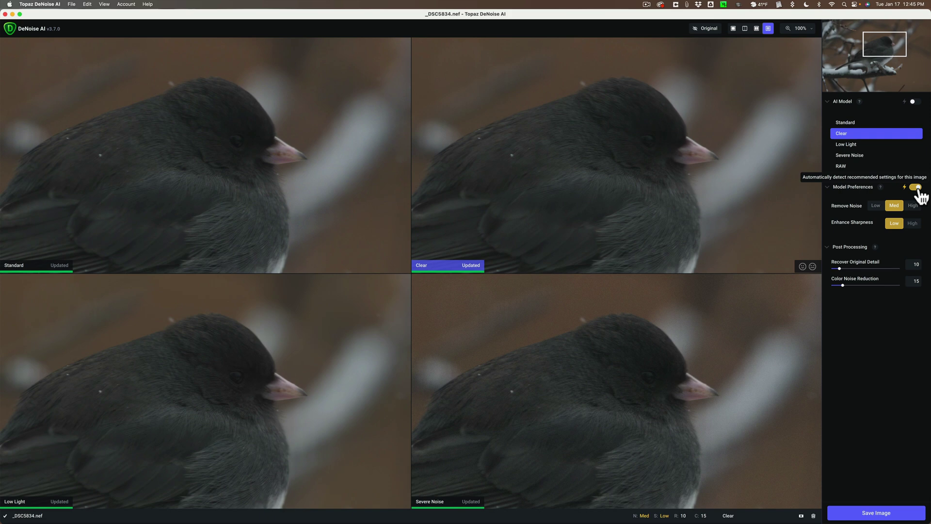
# Inspect the Standard, Clear, Low Light and Severe Noise previews, turning on auto settings for each.
pyautogui.click(272, 173)
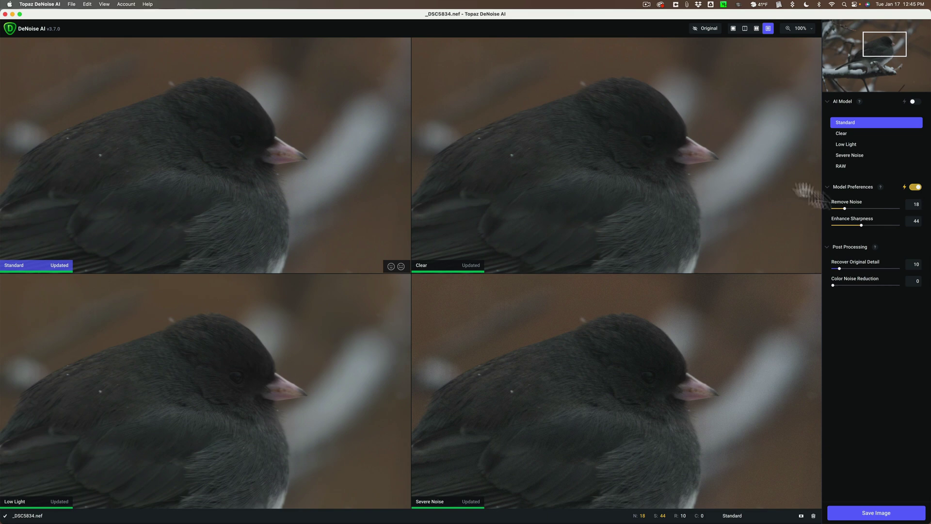
pyautogui.click(602, 164)
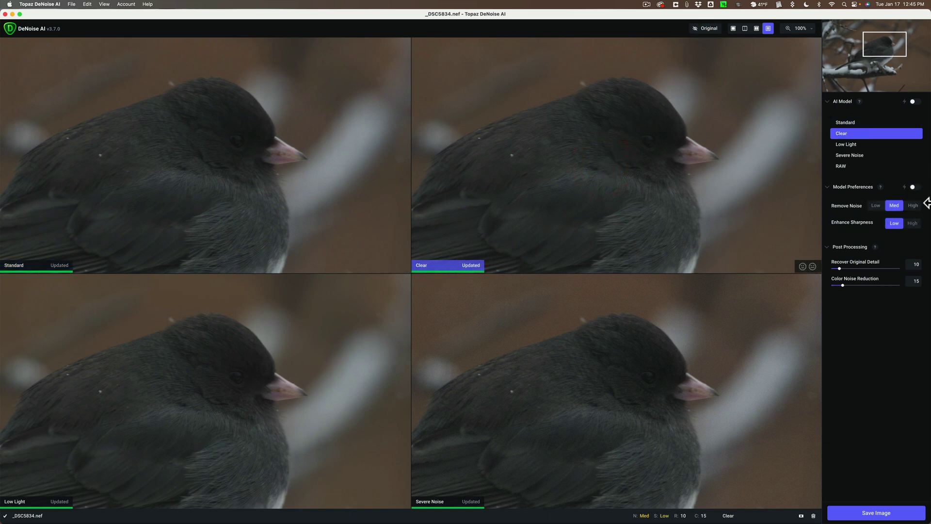
pyautogui.click(915, 187)
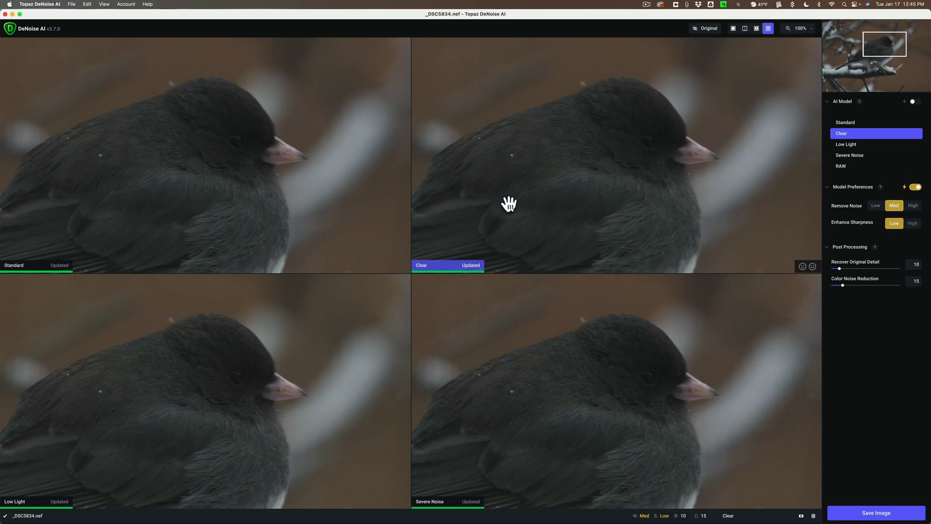
pyautogui.doubleClick(273, 377)
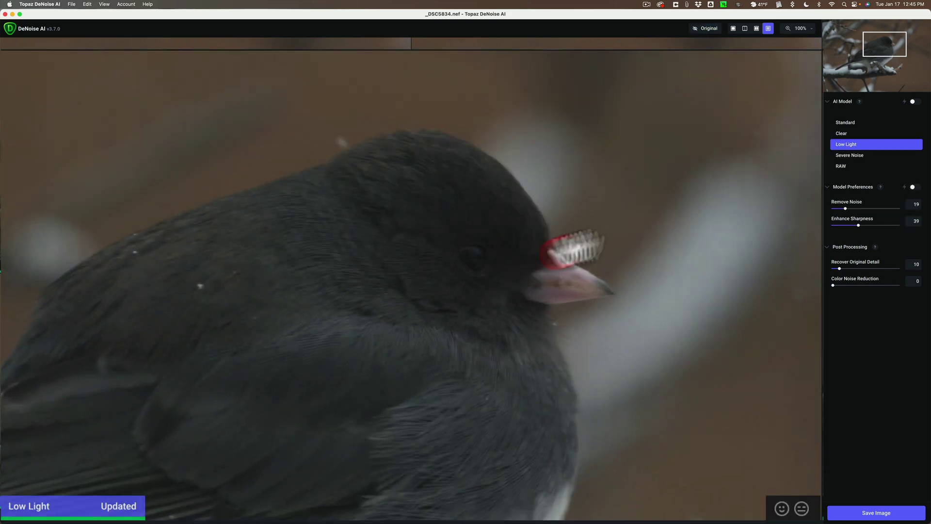
pyautogui.click(915, 187)
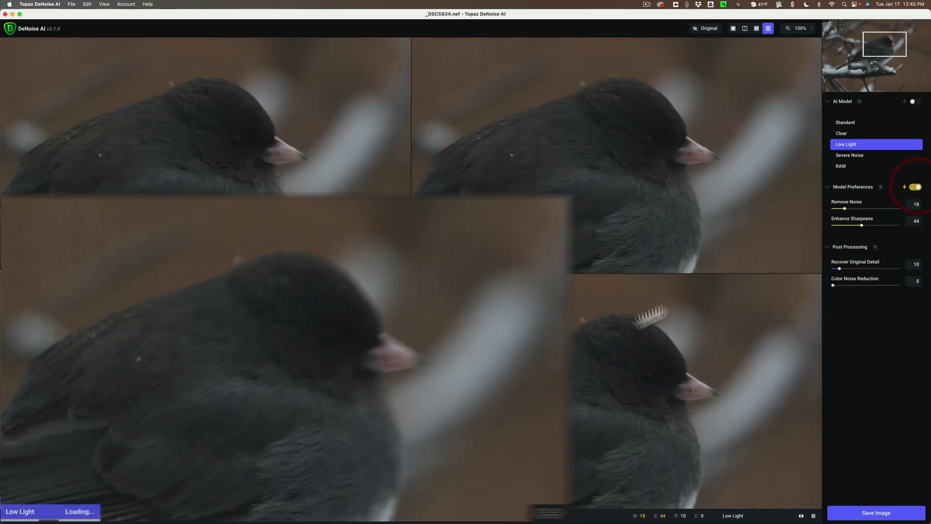
pyautogui.doubleClick(607, 332)
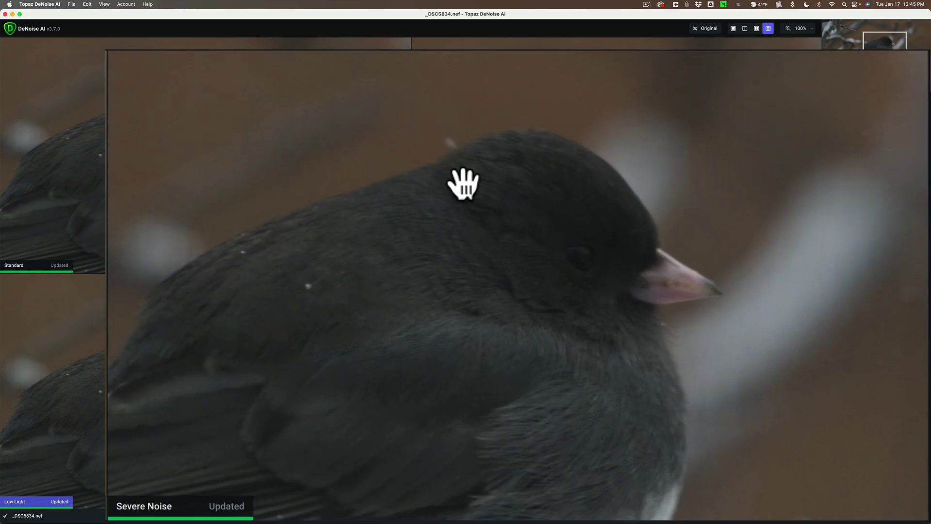
pyautogui.click(461, 184)
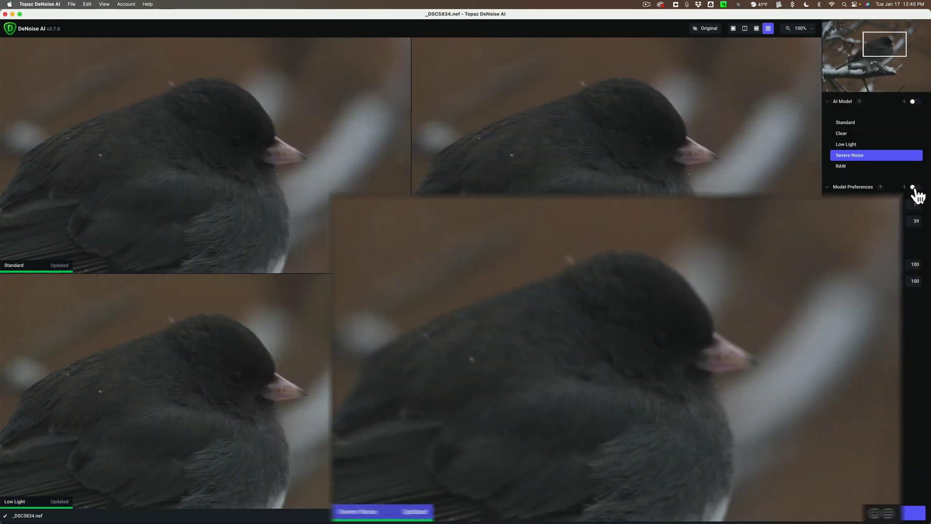
pyautogui.click(914, 187)
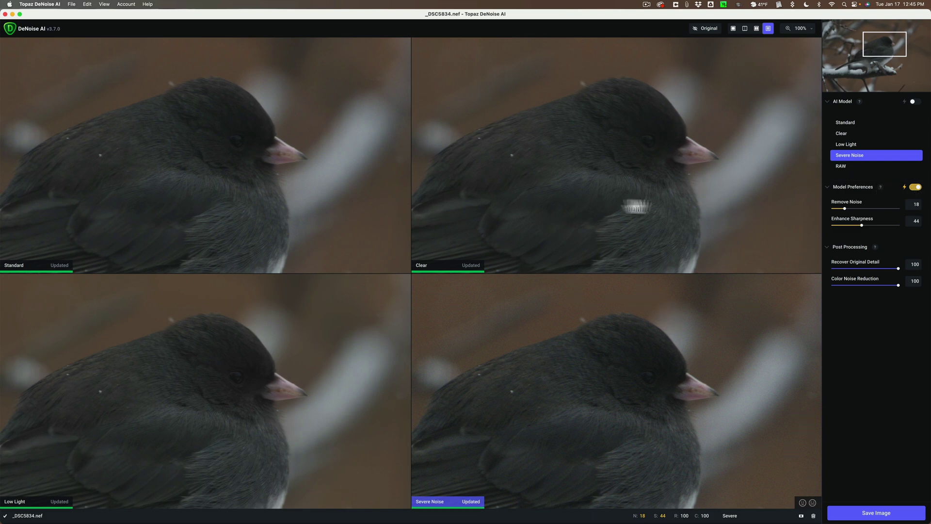
# Re-toggle auto settings on Clear, Severe Noise and Low Light, ending on Standard at 18/44/10.
pyautogui.click(609, 203)
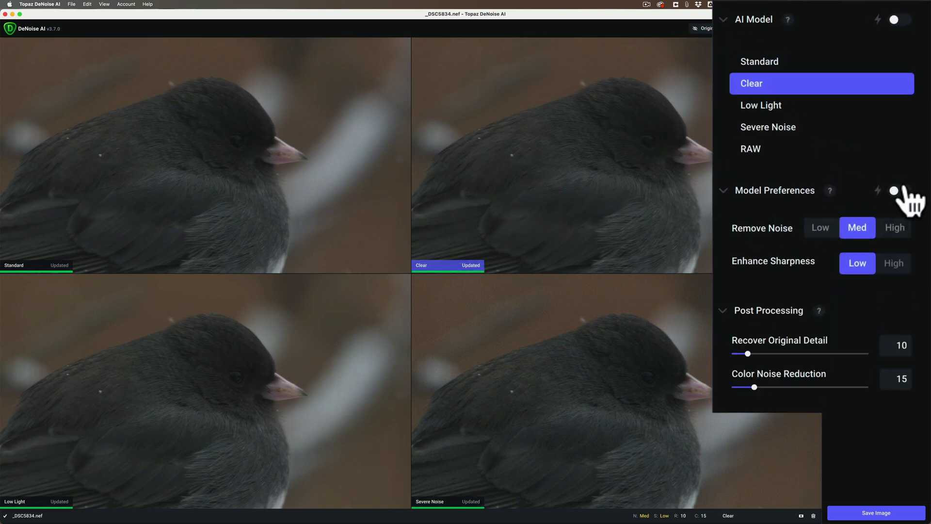
pyautogui.click(901, 190)
pyautogui.click(573, 322)
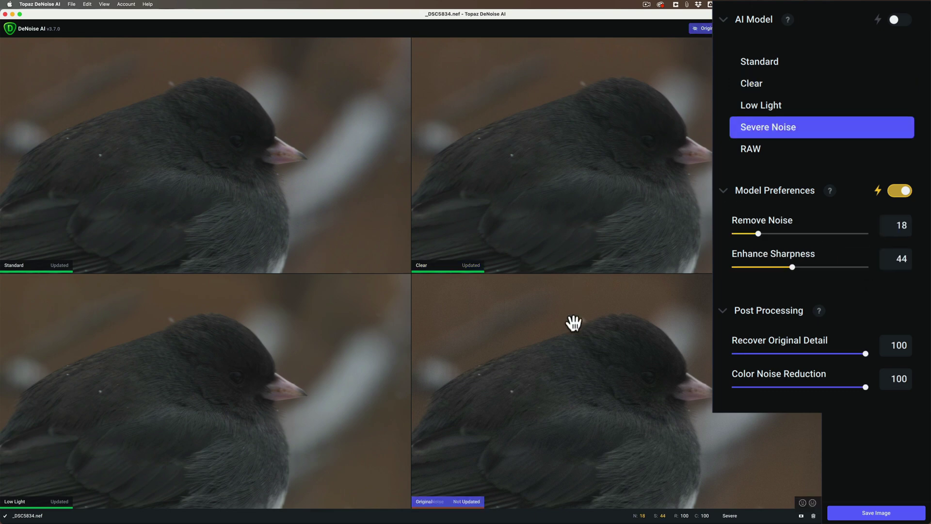
pyautogui.click(900, 191)
pyautogui.click(340, 363)
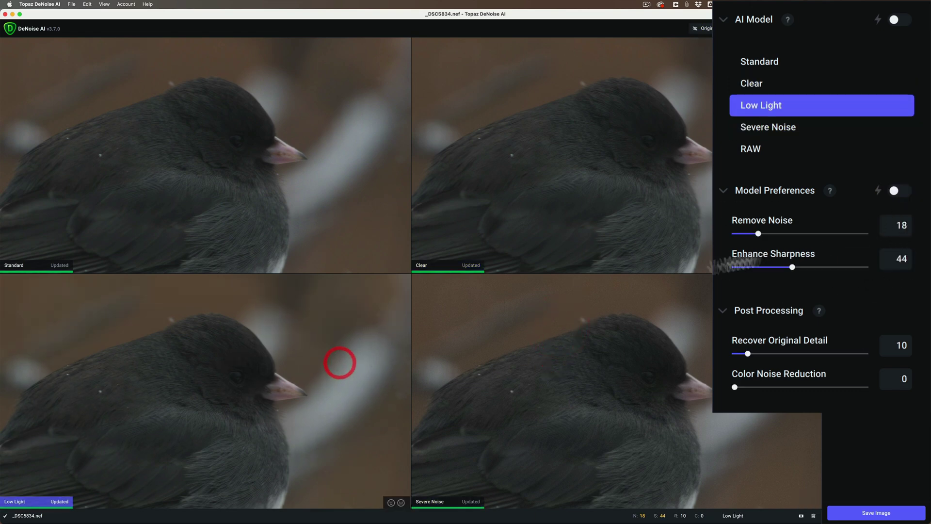
pyautogui.click(900, 190)
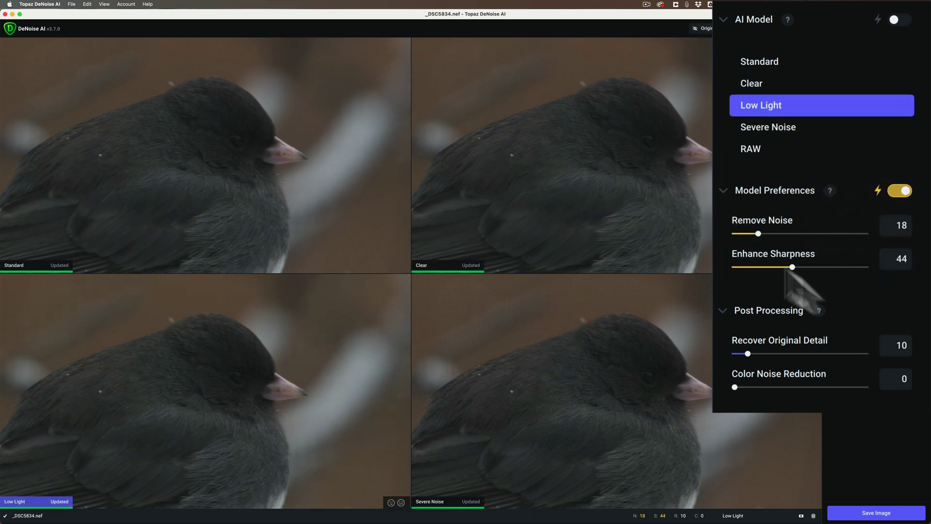
pyautogui.click(275, 193)
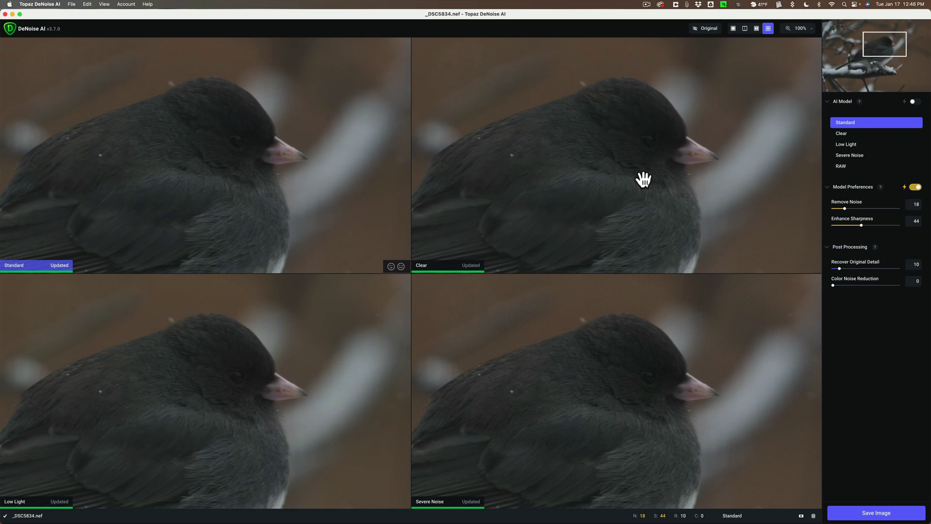
# Switch the second preview from Clear to RAW, rendering at Remove Noise 19, Enhance Sharpness 39.
pyautogui.click(618, 185)
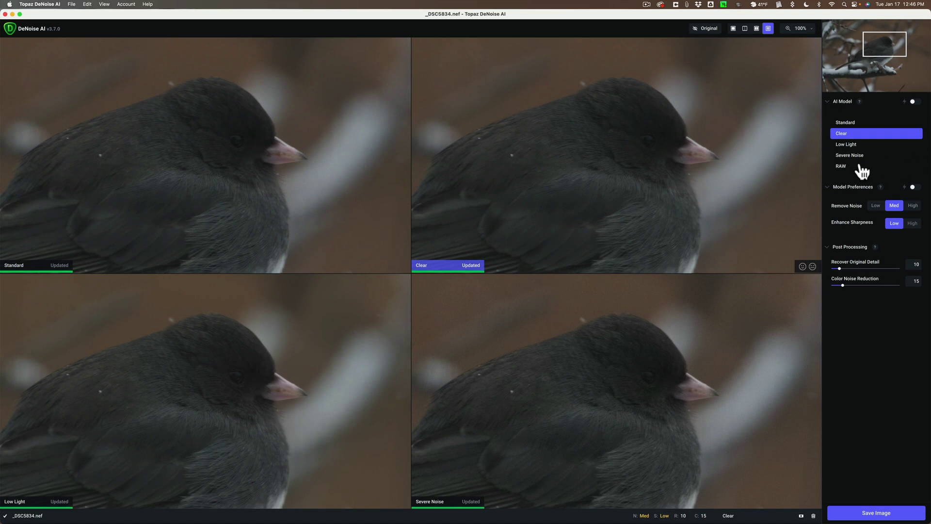
pyautogui.click(628, 160)
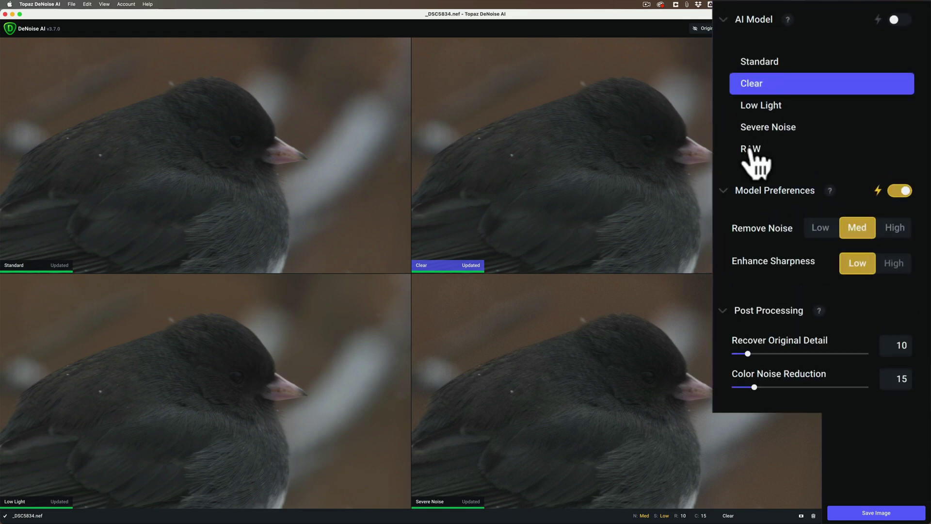
pyautogui.click(750, 151)
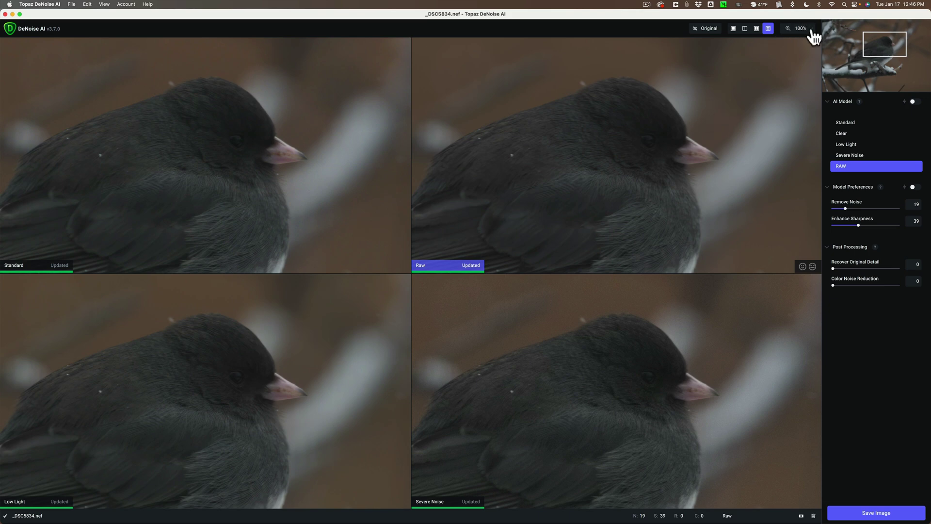
# Zoom to 200% on the junco's head in Single View and turn on automatic AI model selection.
pyautogui.click(800, 28)
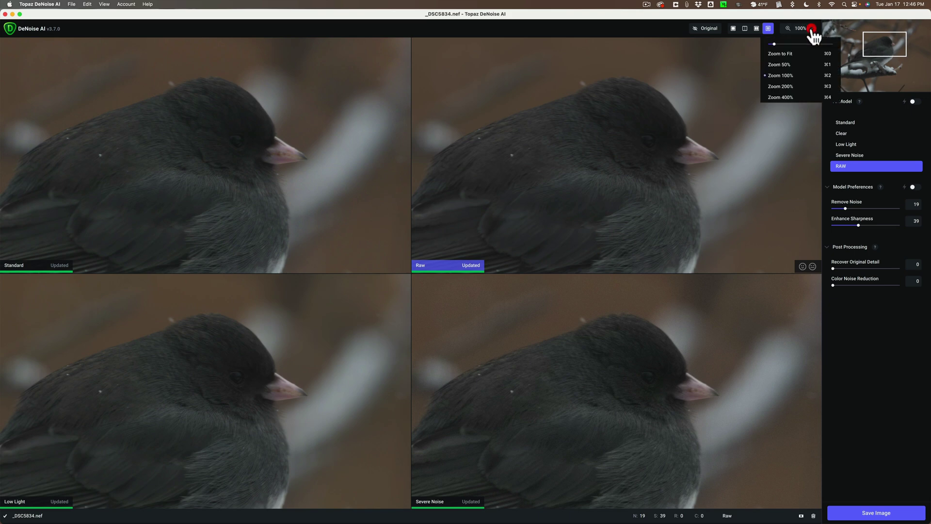
pyautogui.click(784, 86)
pyautogui.moveTo(889, 44); pyautogui.dragTo(891, 44)
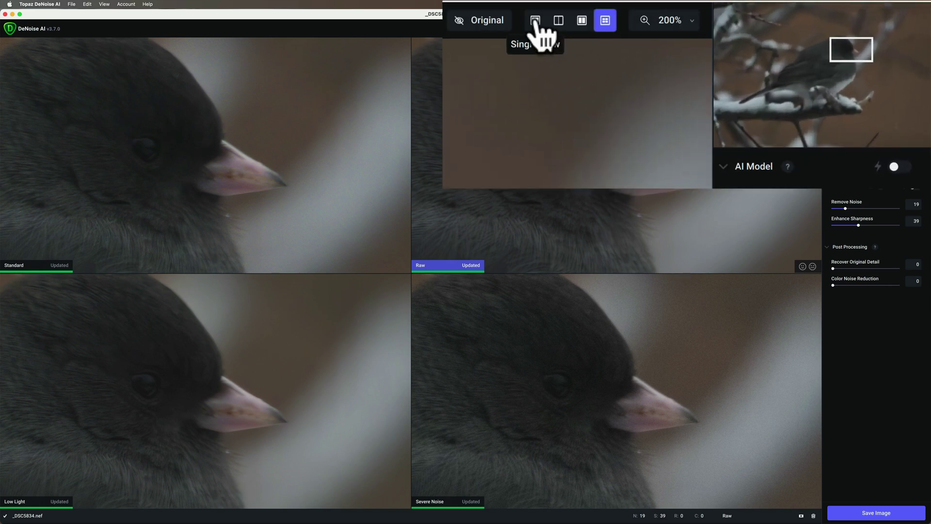
pyautogui.click(536, 22)
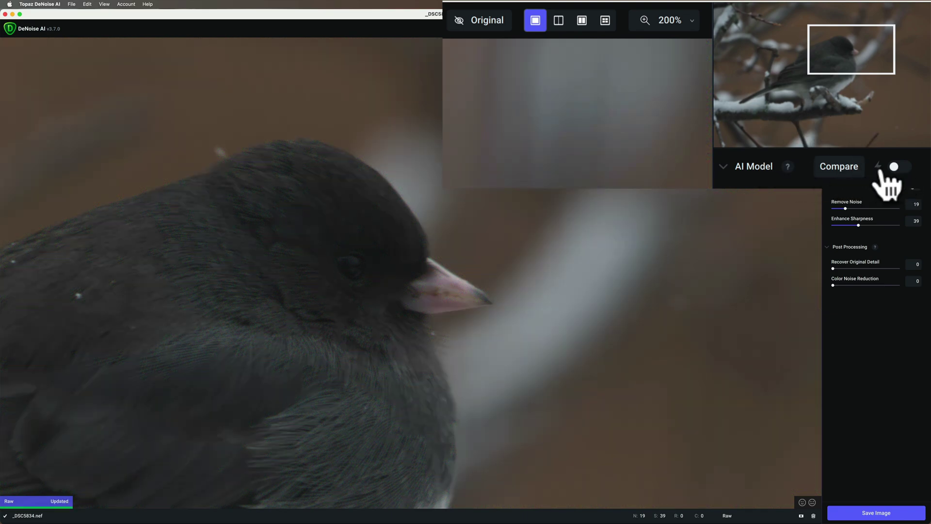
pyautogui.click(898, 168)
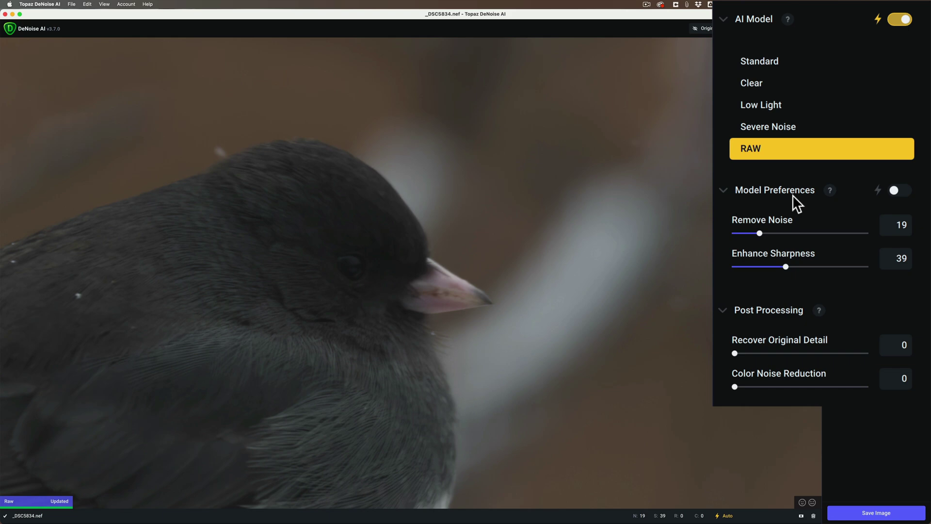
# Turn on auto Model Preferences for Remove Noise 18, Enhance Sharpness 44, then zoom in closer on the bird.
pyautogui.click(900, 192)
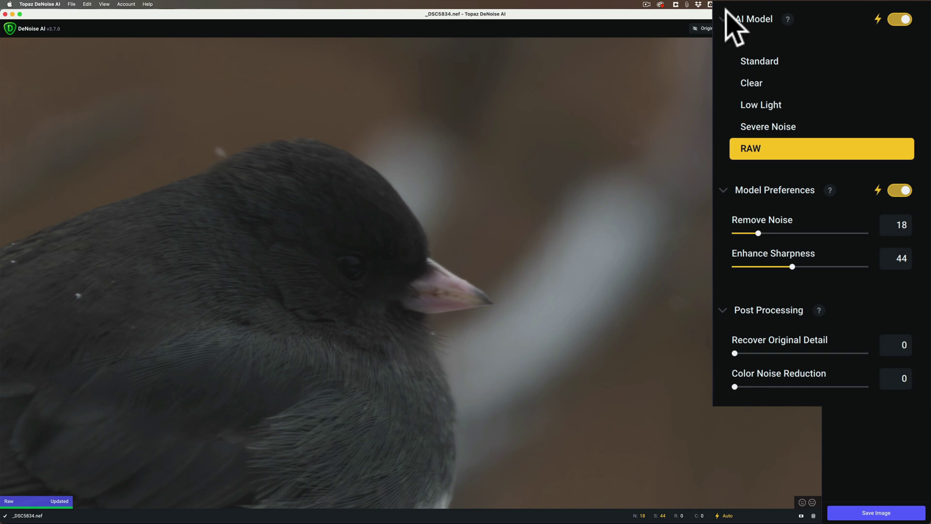
pyautogui.click(814, 30)
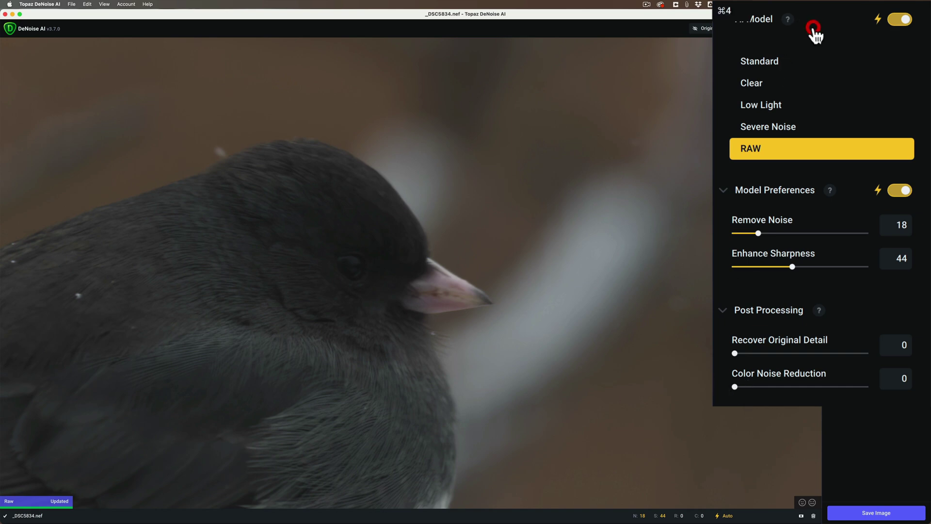
pyautogui.click(782, 92)
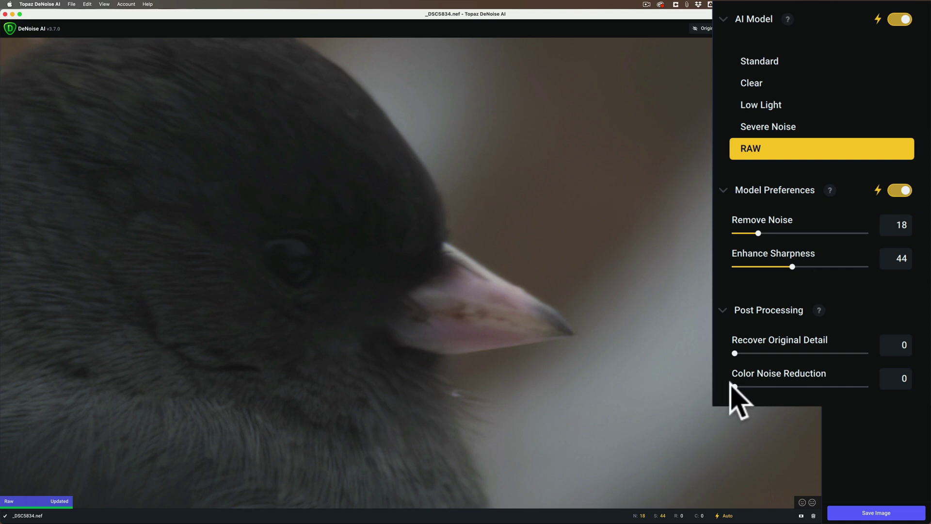
# Set Color Noise Reduction 12, Enhance Sharpness 63 and Recover Original Detail 32 on the RAW preview.
pyautogui.moveTo(736, 386); pyautogui.dragTo(748, 386)
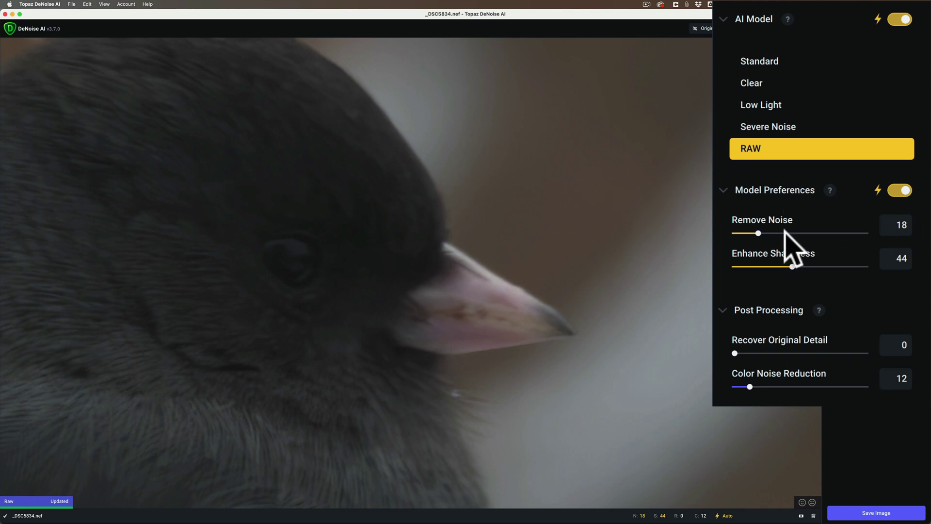
pyautogui.click(823, 266)
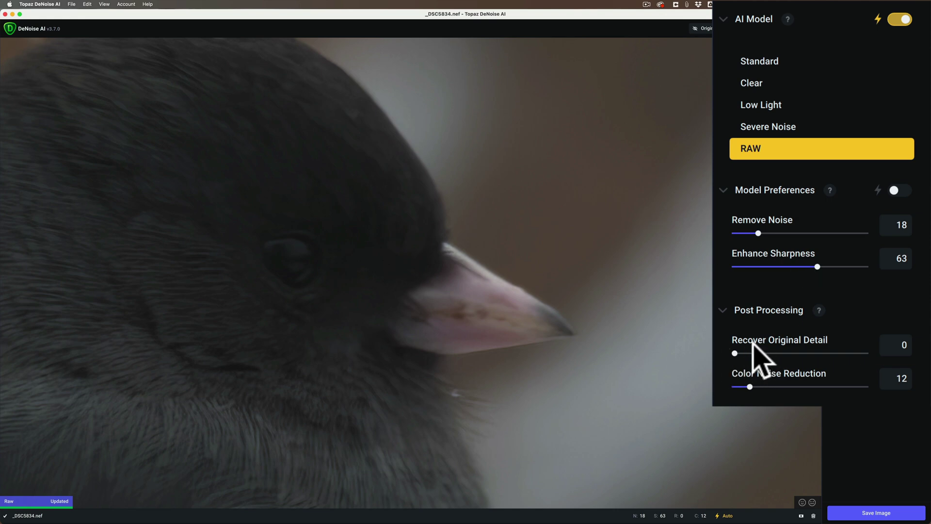
pyautogui.click(774, 352)
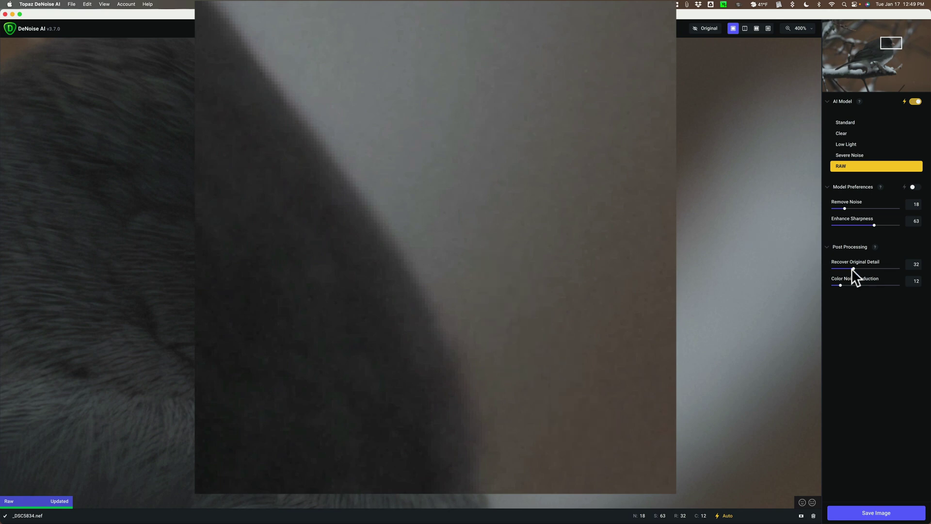
# Reset Recover Original Detail to 0 and open the Save Image dialog.
pyautogui.moveTo(853, 268); pyautogui.dragTo(816, 265)
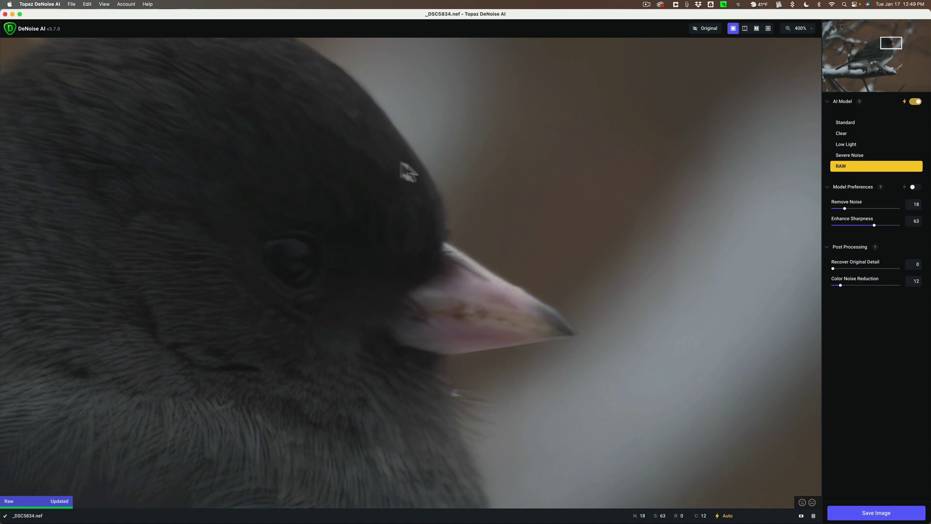
pyautogui.click(870, 515)
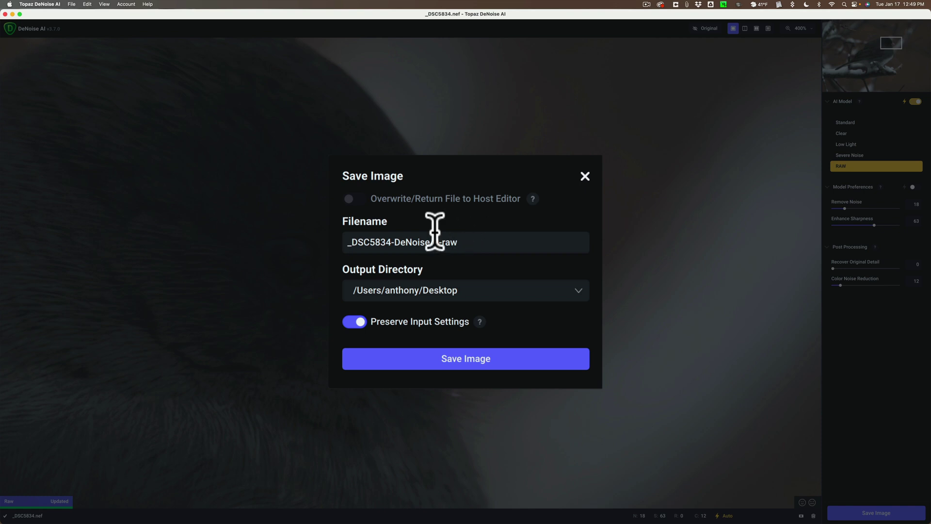
# Save the image as _DSC5834-DeNoiseAI-raw to the Desktop output directory.
pyautogui.click(487, 243)
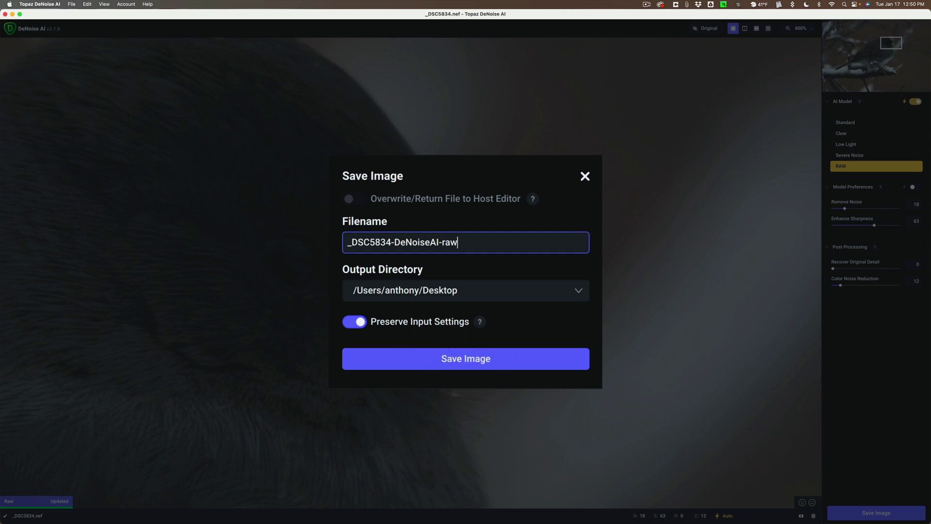
pyautogui.moveTo(479, 322)
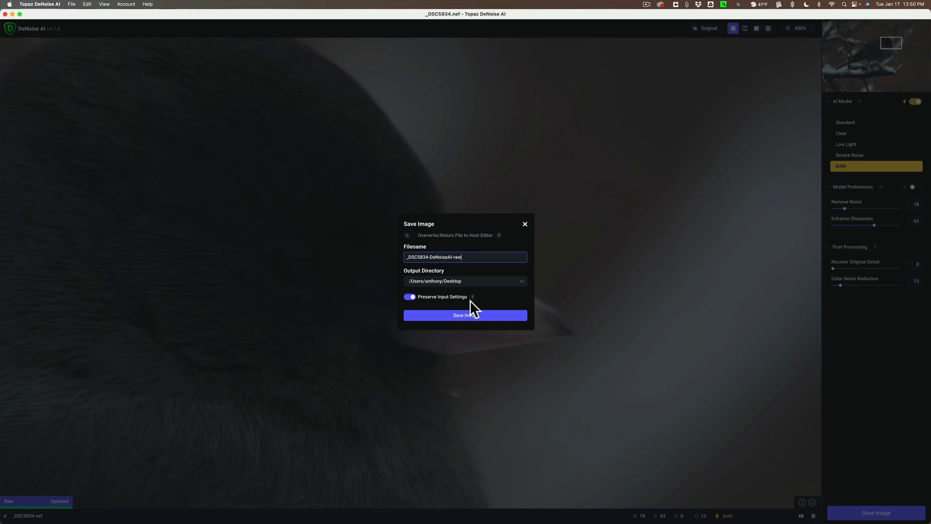
pyautogui.click(468, 314)
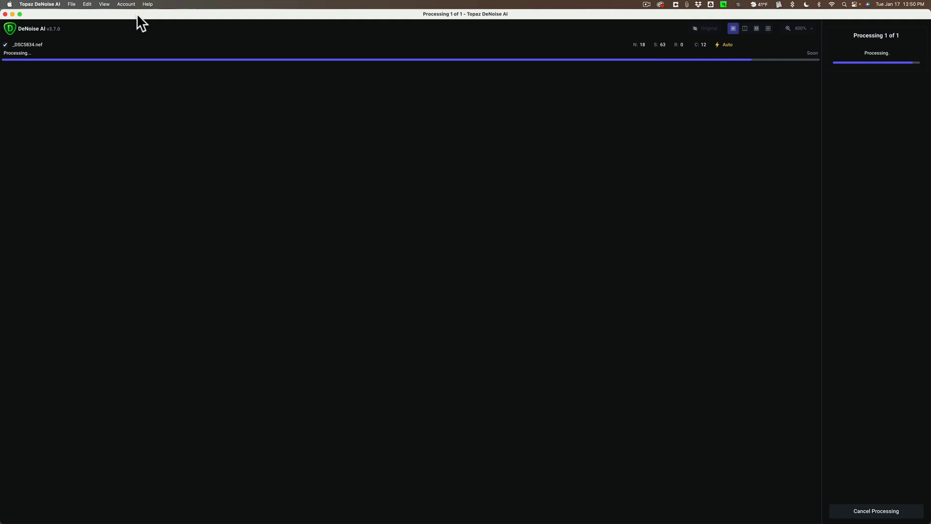
# Hide DeNoise AI and Quick Look the denoised _DSC5834-DeNoiseAI-raw.dng on the desktop.
pyautogui.click(13, 13)
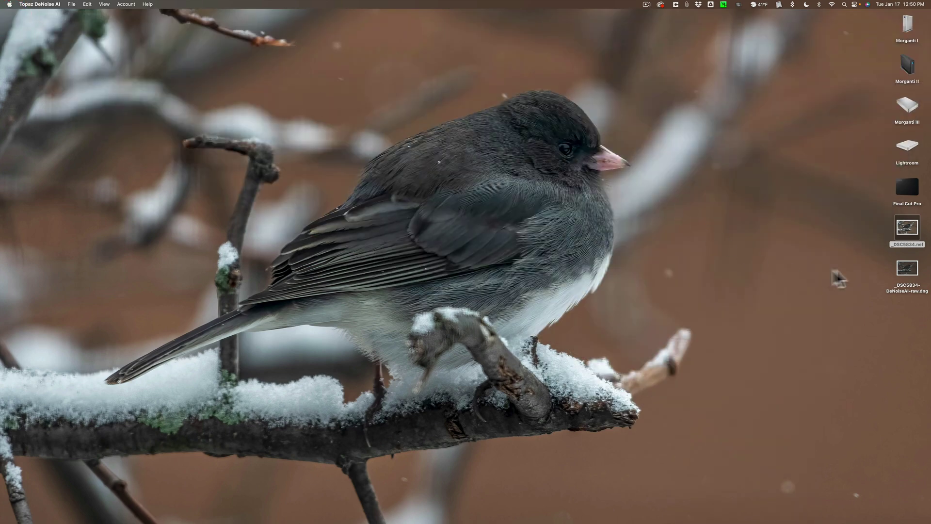
pyautogui.moveTo(905, 276); pyautogui.dragTo(687, 145)
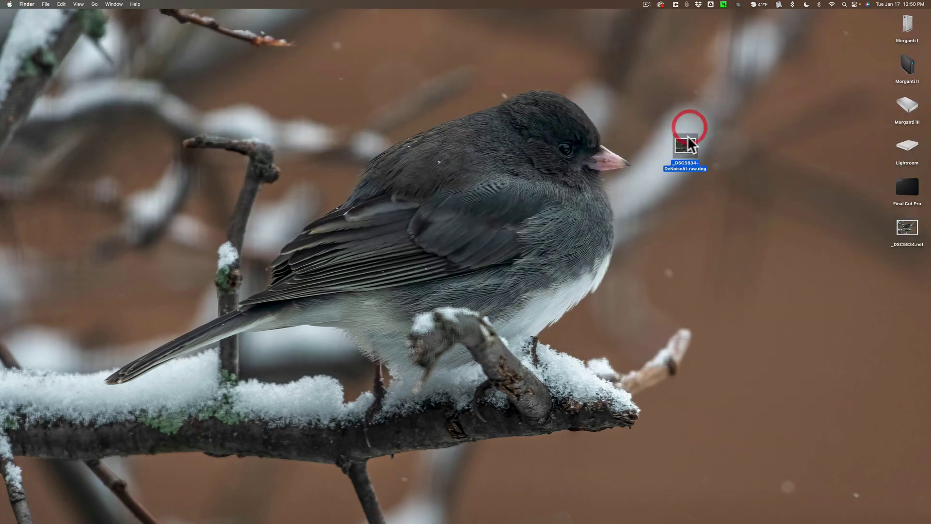
pyautogui.press('space')
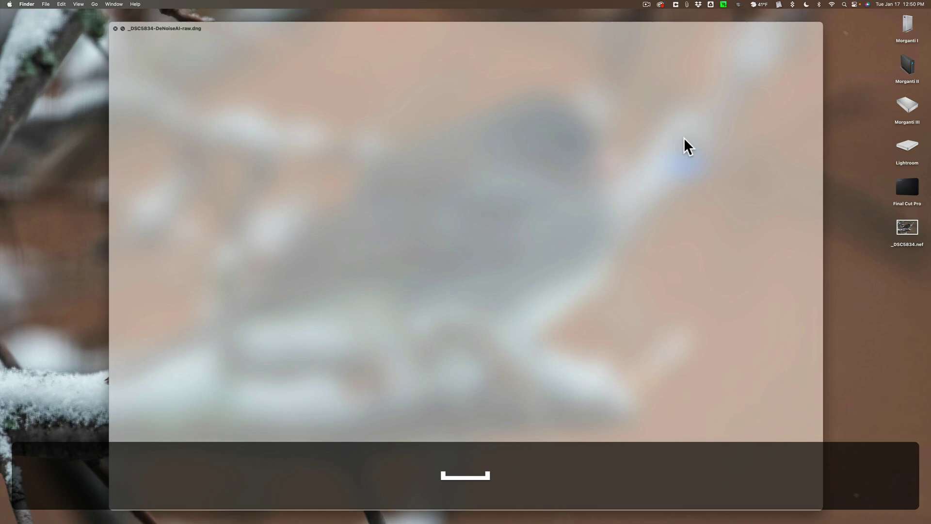
pyautogui.press('space')
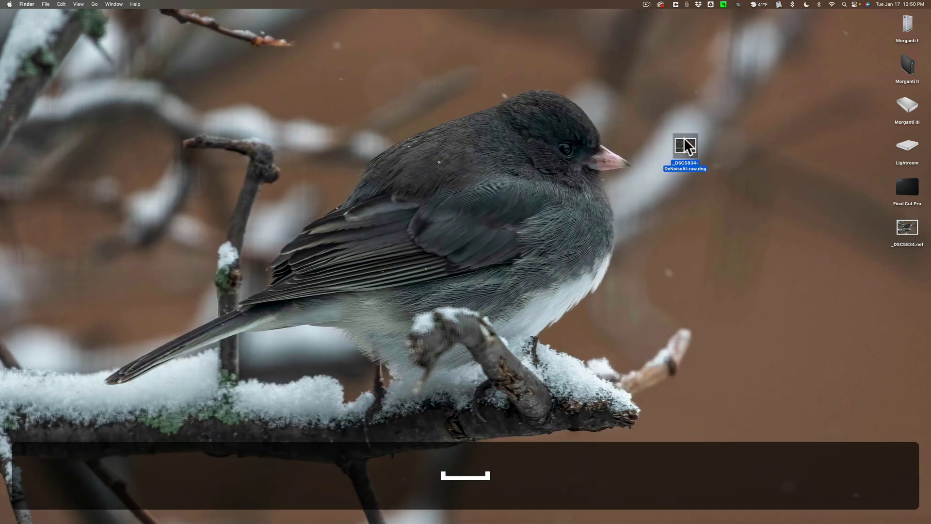
# Select the DNG and original NEF together, preview them, and open both in Photoshop's Camera Raw.
pyautogui.moveTo(679, 144); pyautogui.dragTo(889, 241)
pyautogui.click(883, 228)
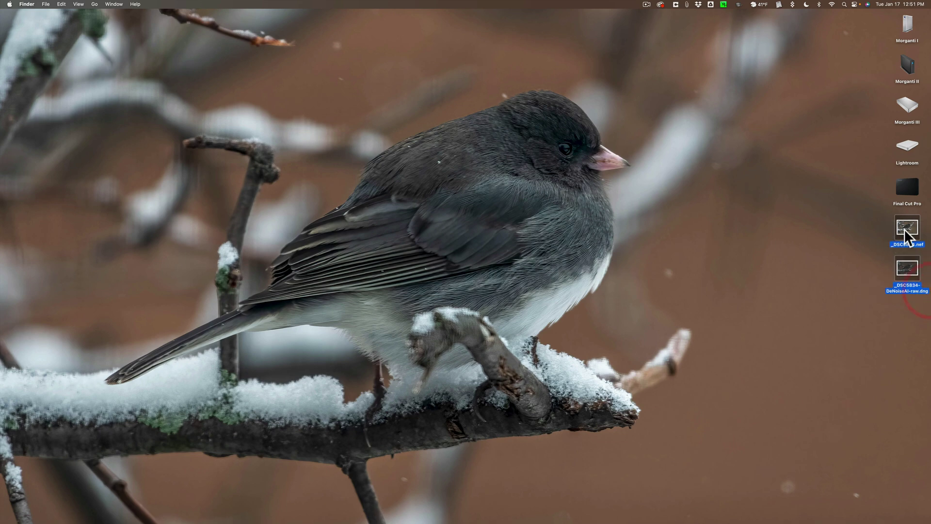
pyautogui.press('space')
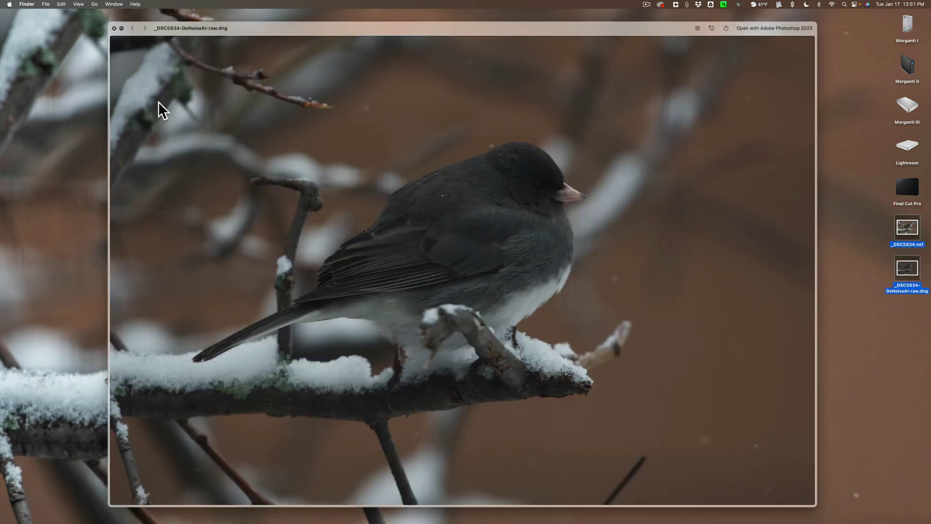
pyautogui.click(114, 28)
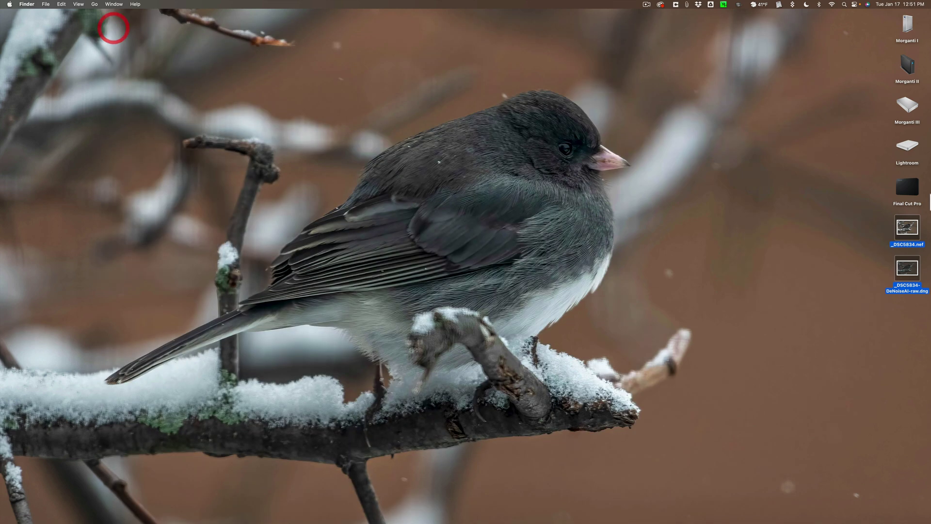
pyautogui.moveTo(903, 237); pyautogui.dragTo(546, 512)
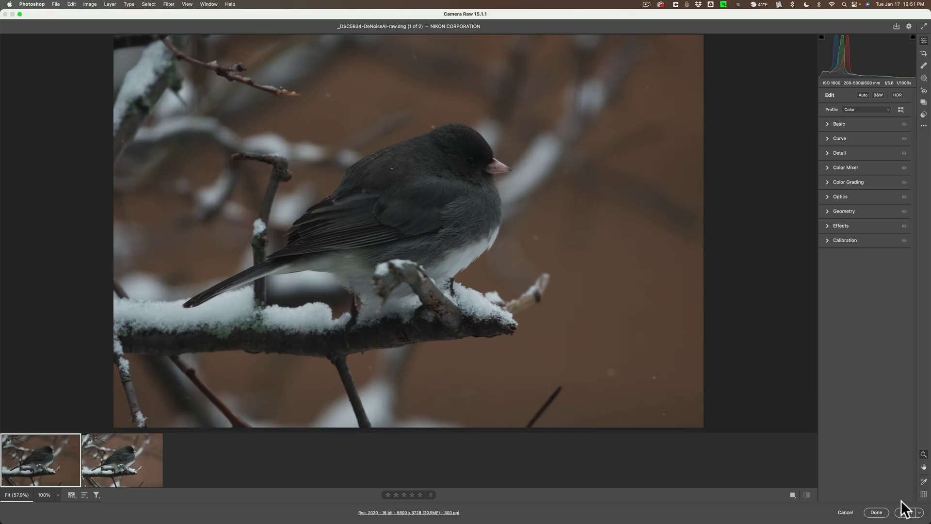
# Select the denoised DNG and the original _DSC5834.nef in the filmstrip and open both in Photoshop.
pyautogui.keyDown('super'); pyautogui.click(116, 470); pyautogui.keyUp('super')
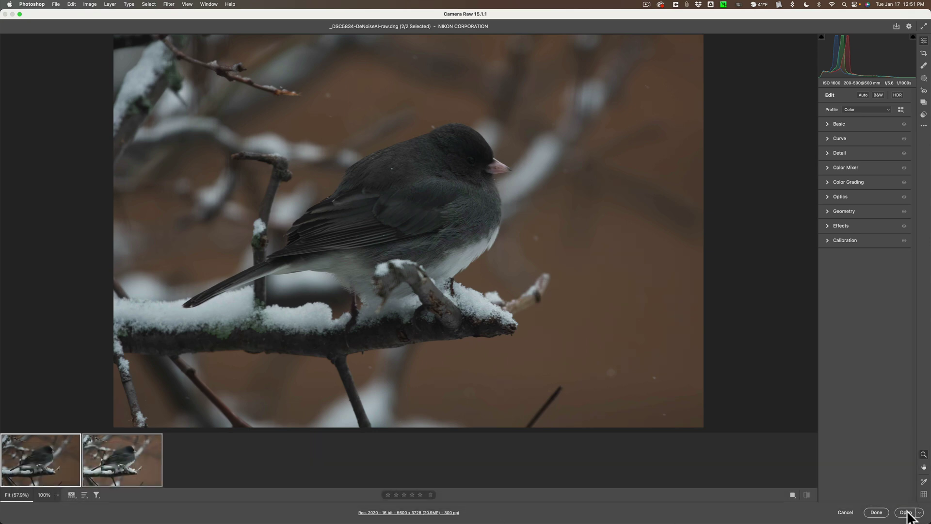
pyautogui.click(904, 512)
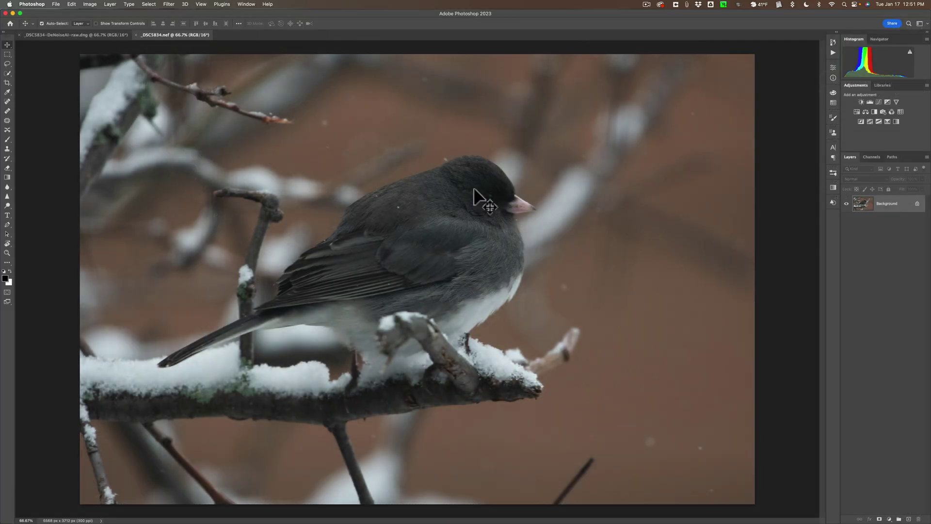
# Drag the denoised DNG image into _DSC5834.nef and Shift-drop it as Layer 1 above Background.
pyautogui.click(503, 190)
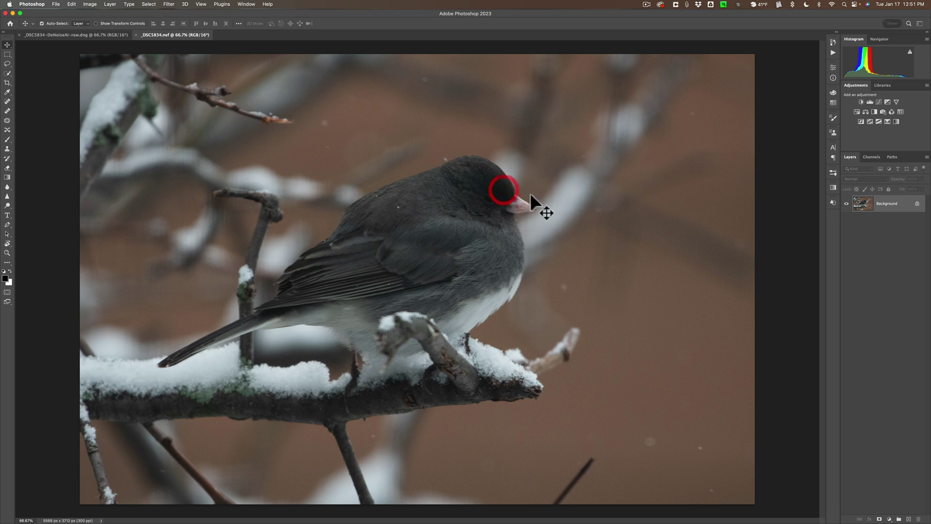
pyautogui.click(95, 35)
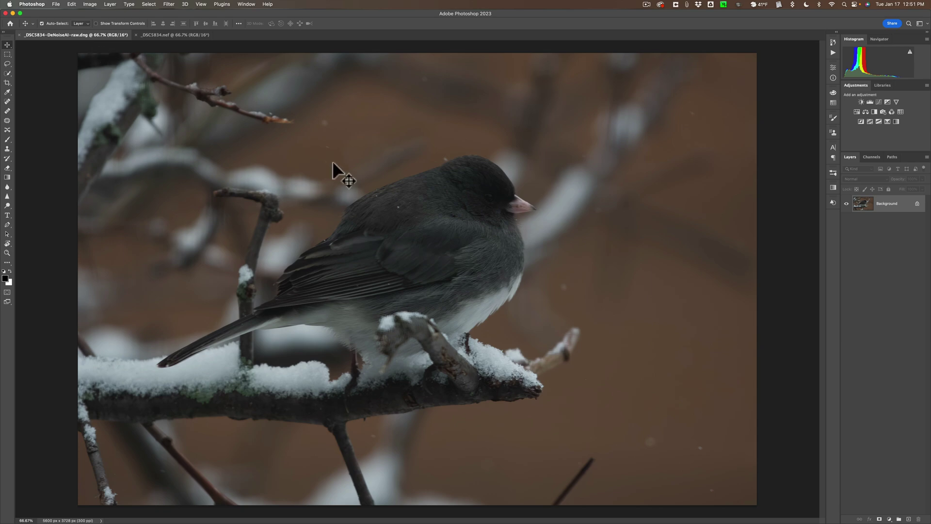
pyautogui.moveTo(333, 163); pyautogui.dragTo(187, 37)
pyautogui.click(187, 36)
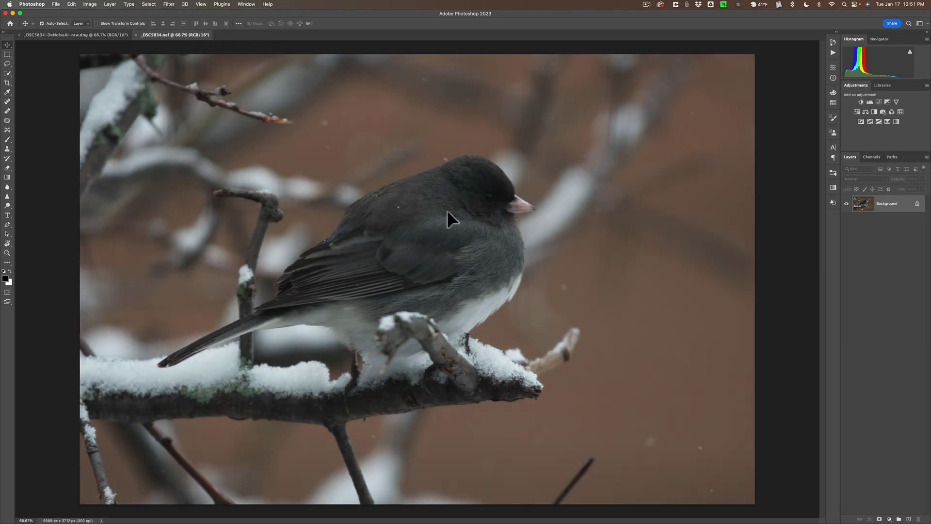
pyautogui.press('shift')
pyautogui.moveTo(447, 210); pyautogui.dragTo(447, 211)
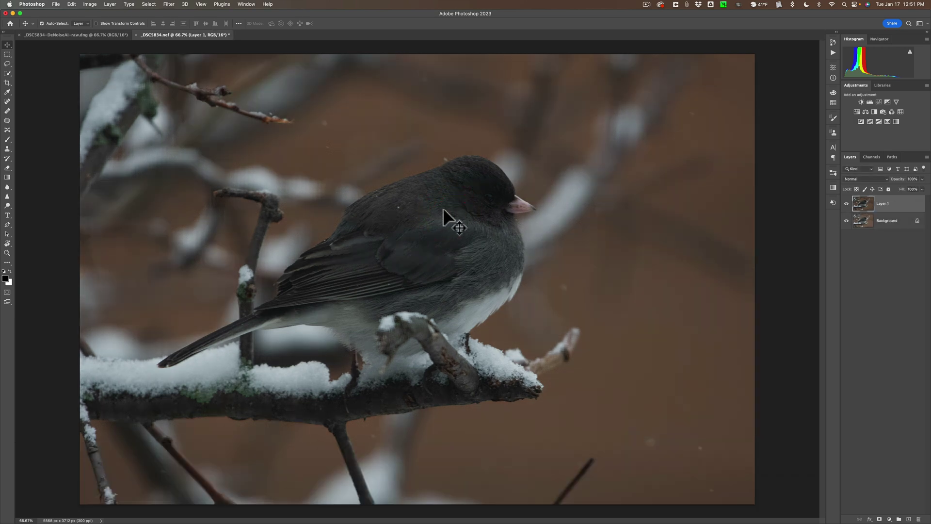
pyautogui.press('super+equal')
pyautogui.press('super+equal')
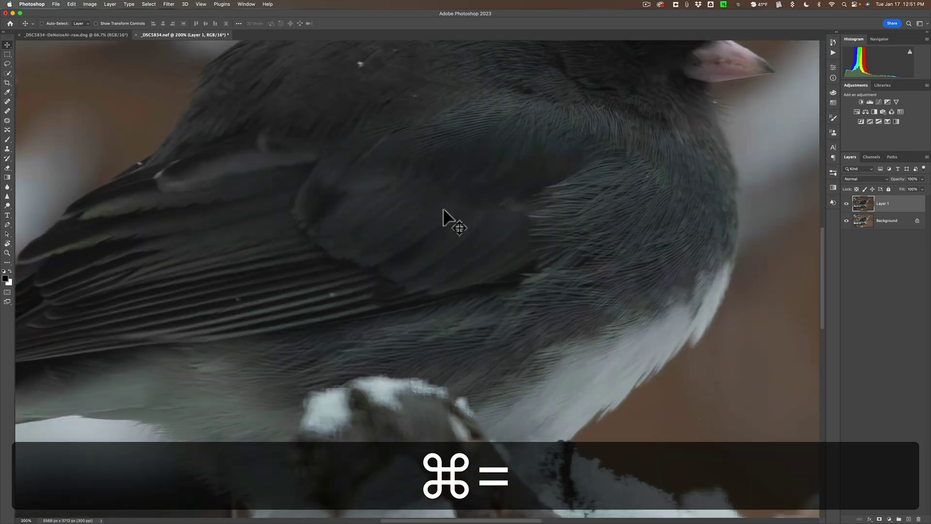
pyautogui.scroll(10, 563, 141)
pyautogui.hscroll(6, 564, 142)
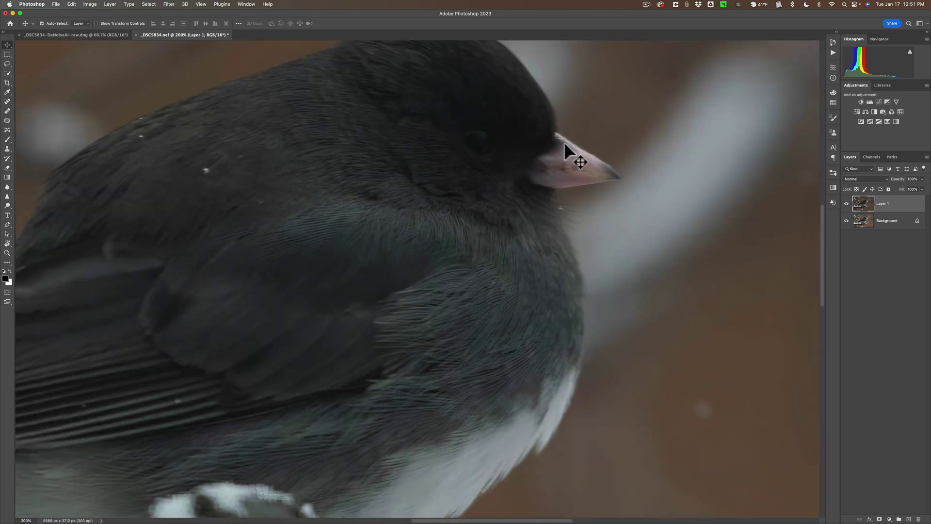
pyautogui.scroll(-3, 563, 142)
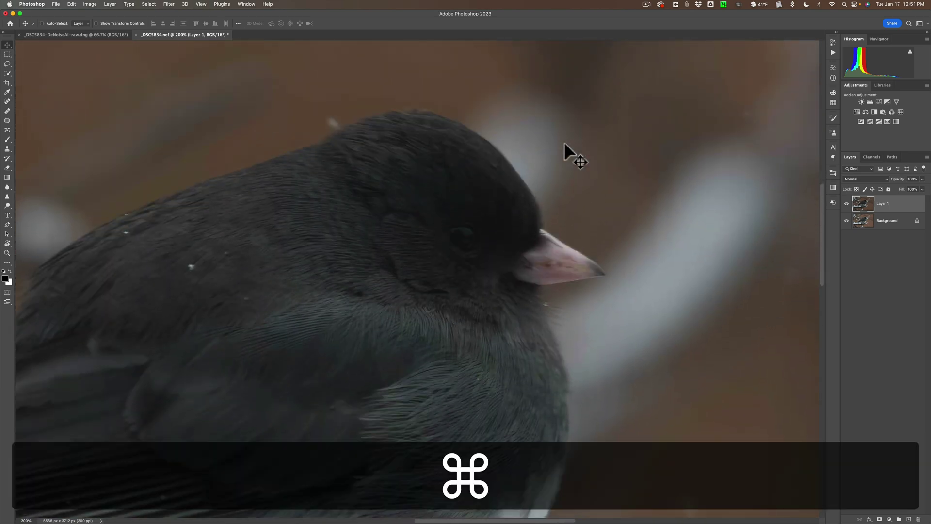
pyautogui.press('super+equal')
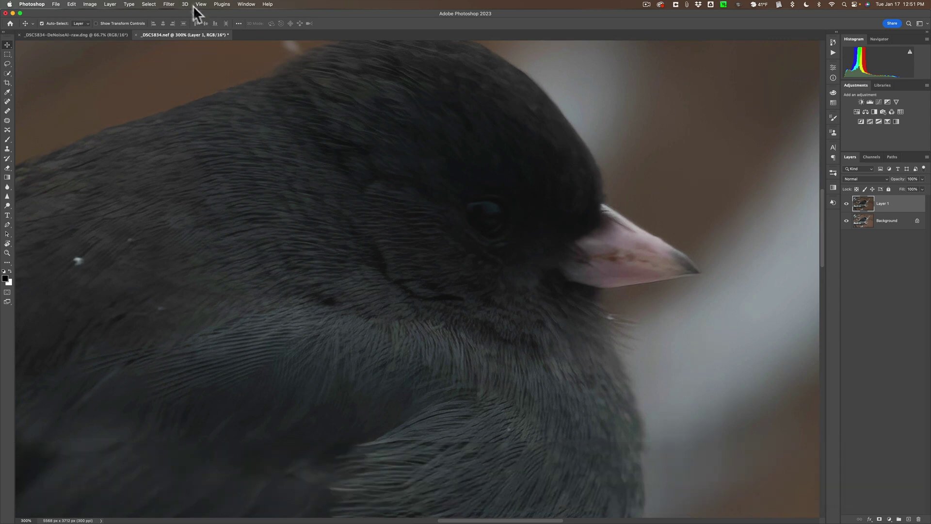
pyautogui.click(846, 203)
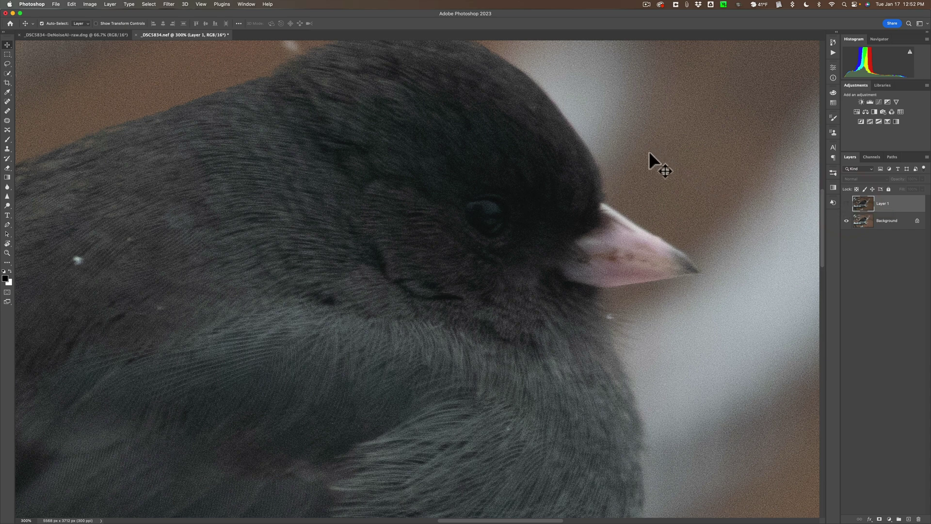
pyautogui.click(846, 204)
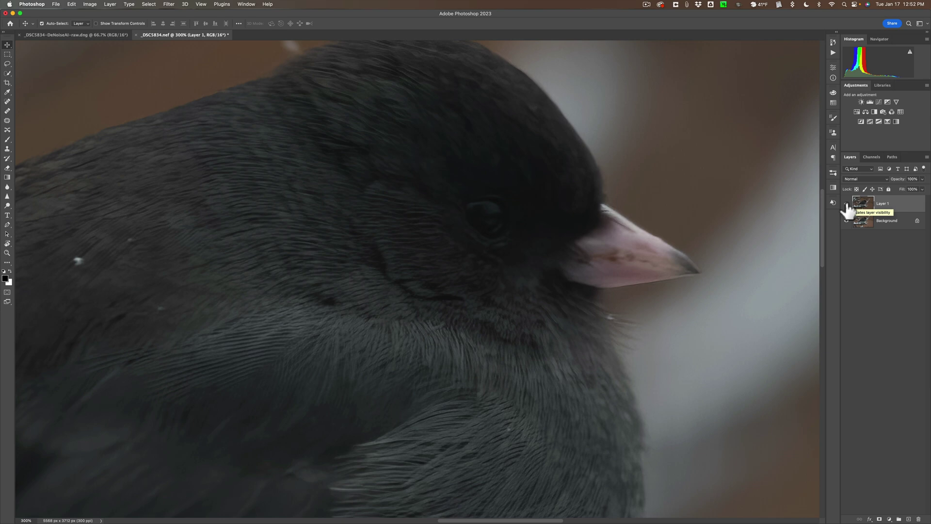
pyautogui.click(846, 203)
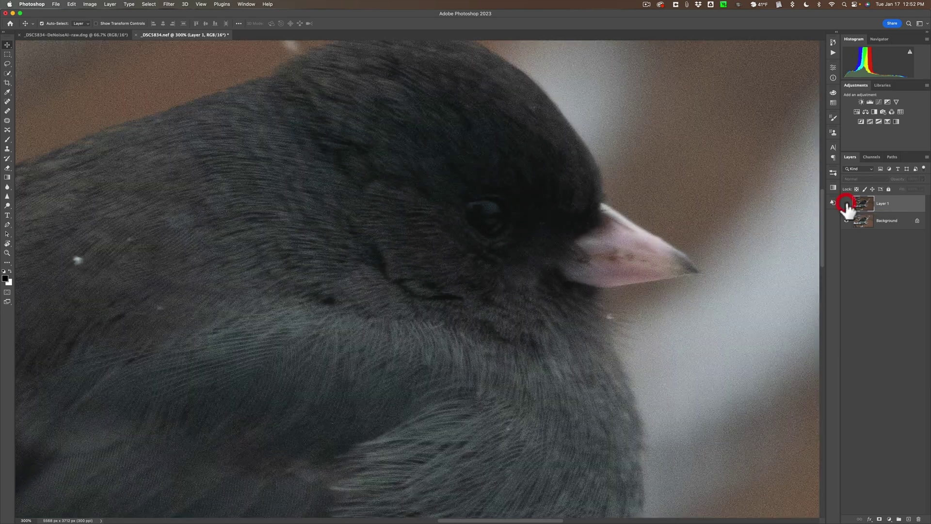
pyautogui.click(846, 203)
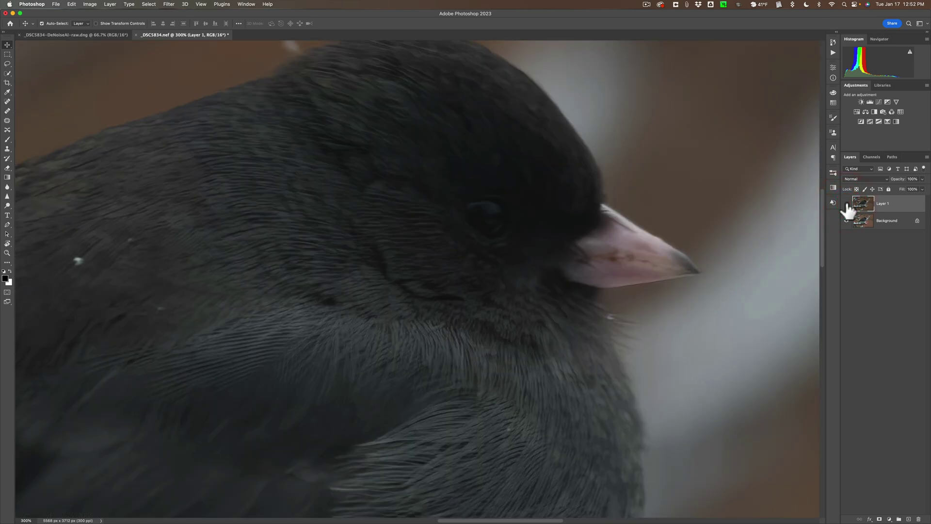
pyautogui.click(846, 203)
pyautogui.click(846, 203)
pyautogui.click(846, 204)
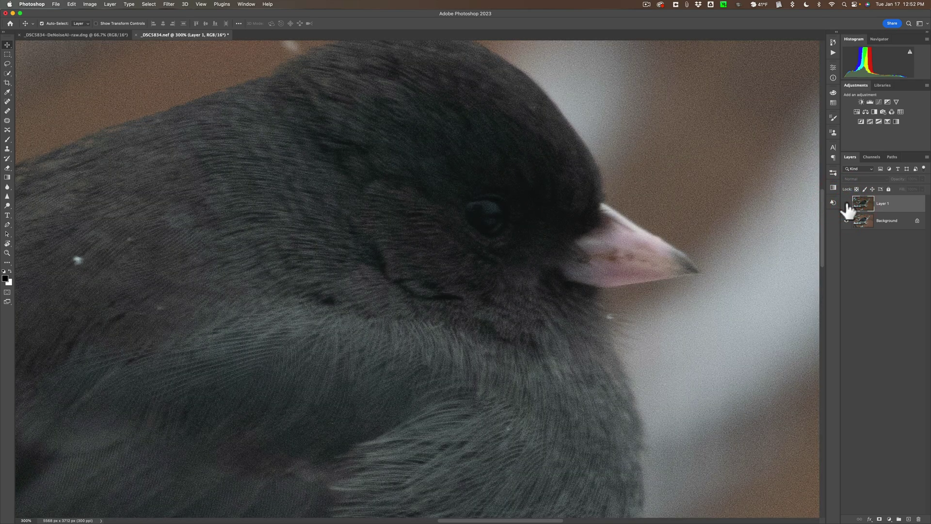
pyautogui.click(846, 204)
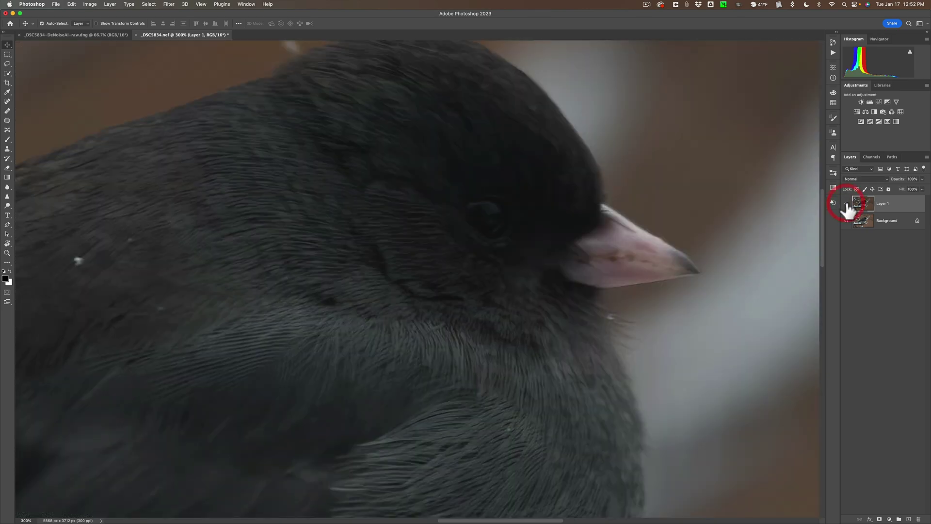
pyautogui.click(846, 204)
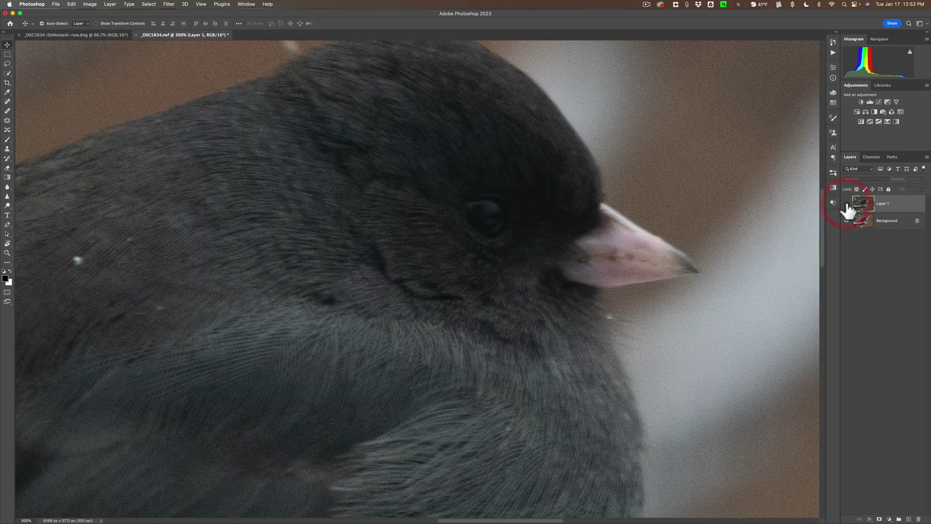
pyautogui.click(846, 204)
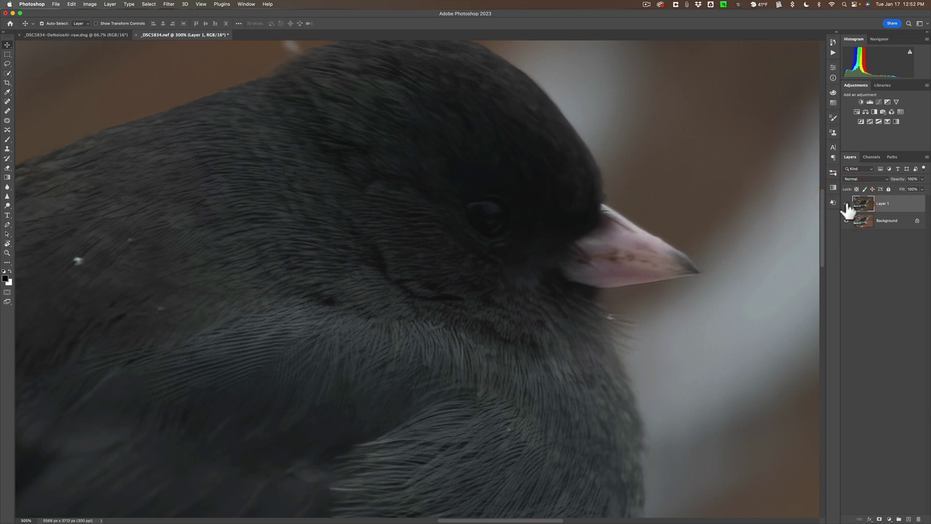
pyautogui.press('super+0')
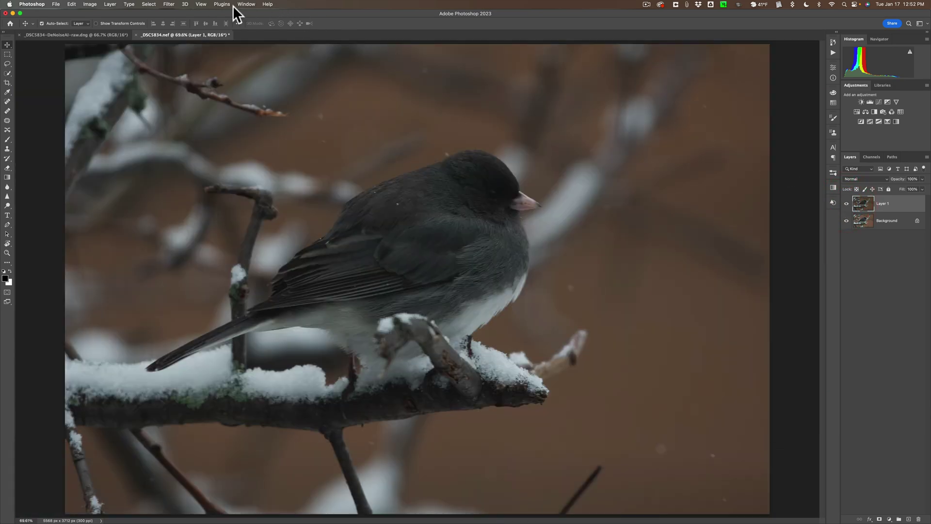
# In the Camera Raw filter, brighten Layer 1: exposure +0.65, shadows +100, highlights -82, raised whites, texture +14.
pyautogui.click(169, 3)
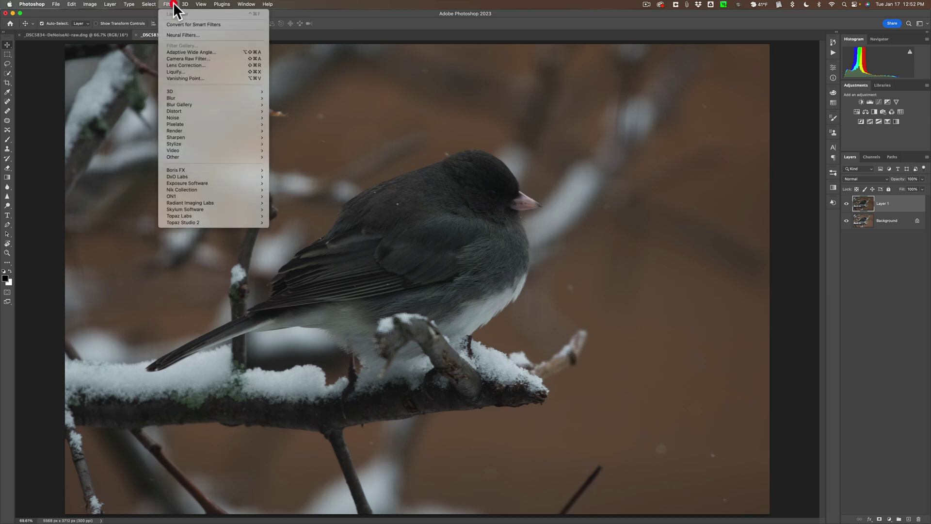
pyautogui.click(179, 59)
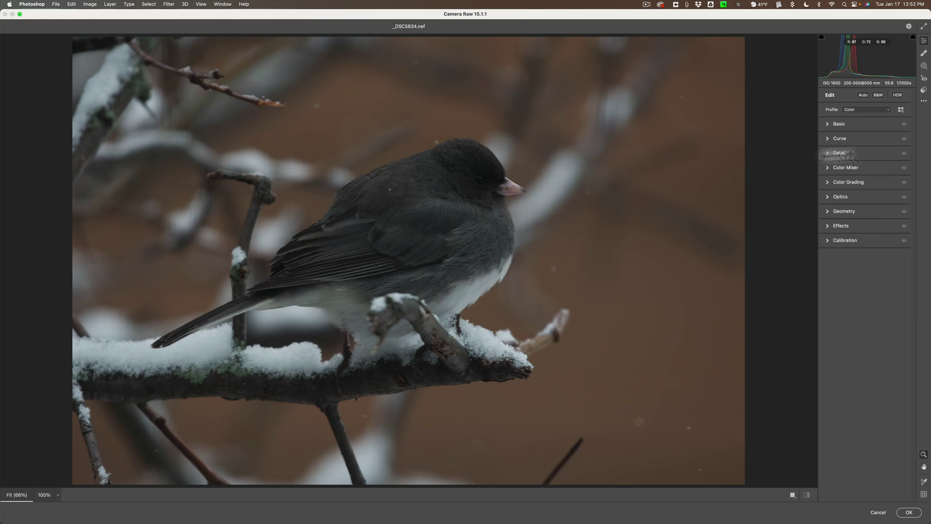
pyautogui.click(828, 123)
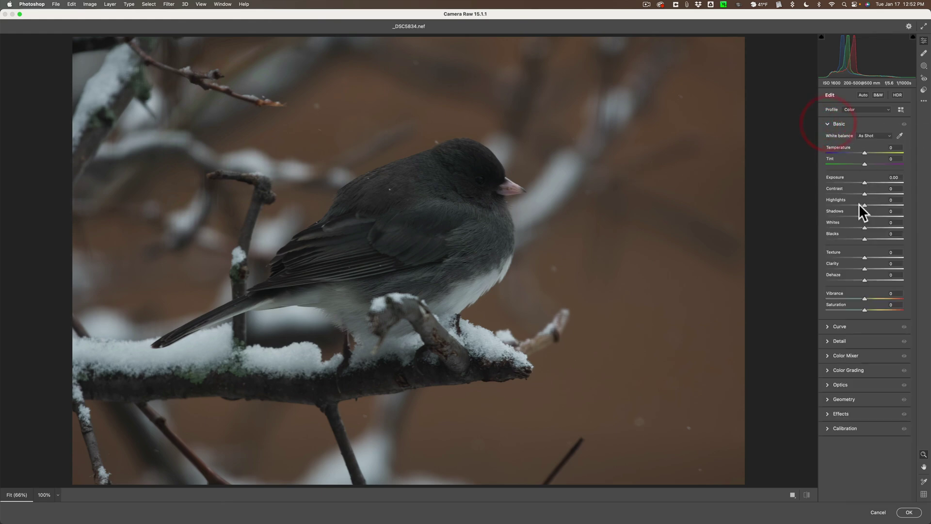
pyautogui.moveTo(863, 214); pyautogui.dragTo(868, 182)
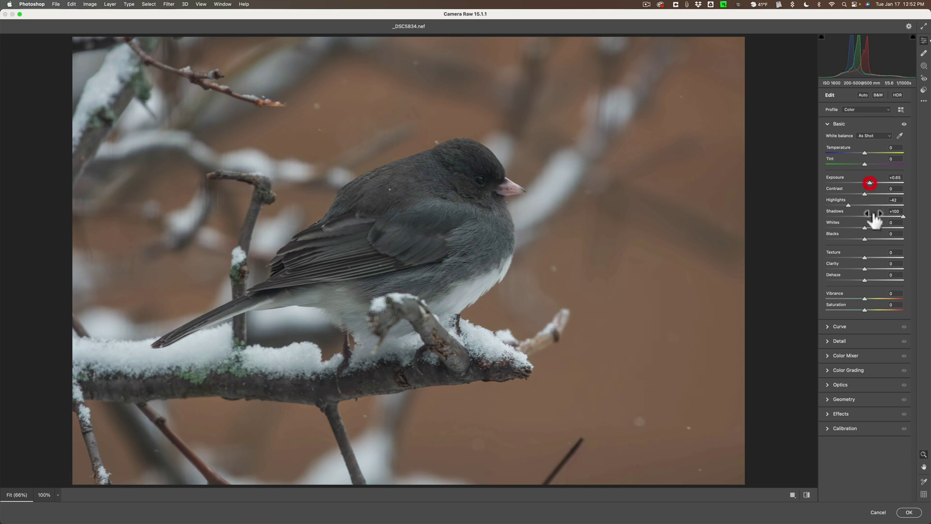
pyautogui.press('alt')
pyautogui.moveTo(864, 226); pyautogui.dragTo(848, 236)
pyautogui.click(869, 257)
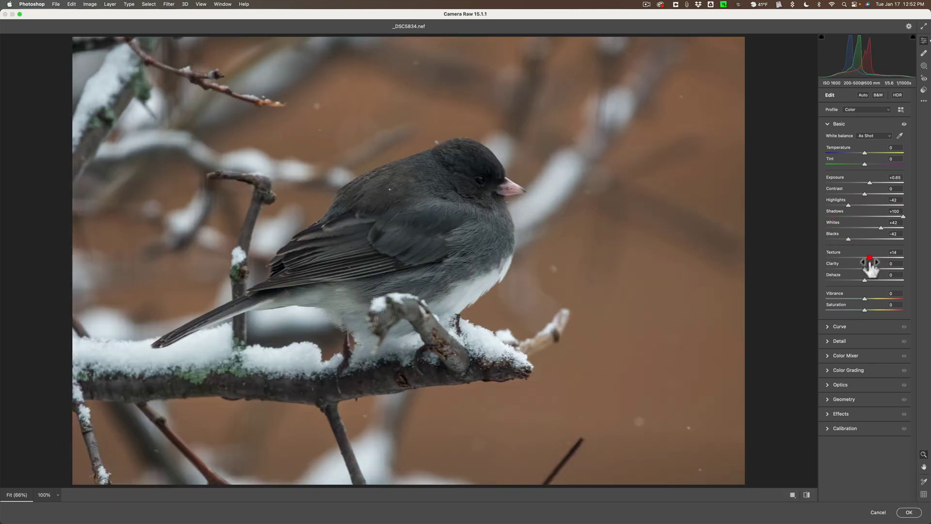
pyautogui.click(868, 309)
# Add a -11 vignette in Effects and apply the Camera Raw edits to the layer.
pyautogui.click(830, 339)
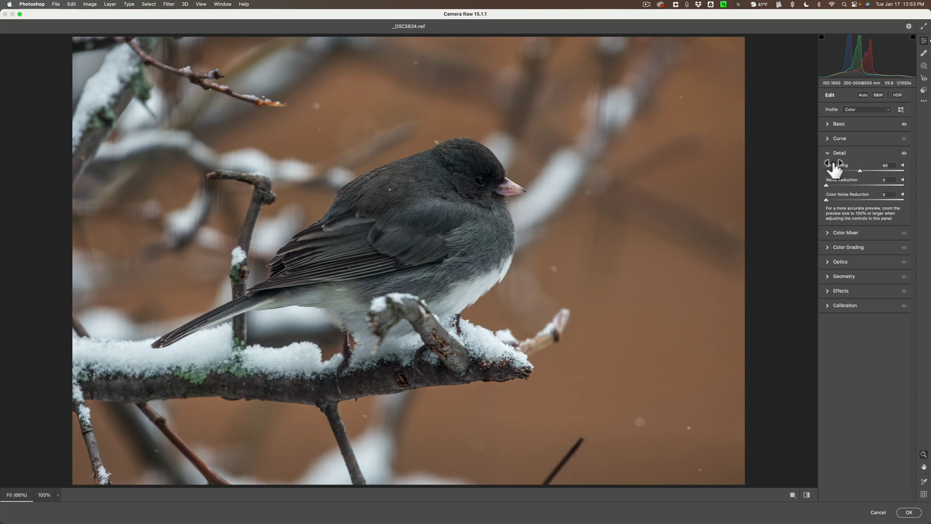
pyautogui.click(827, 289)
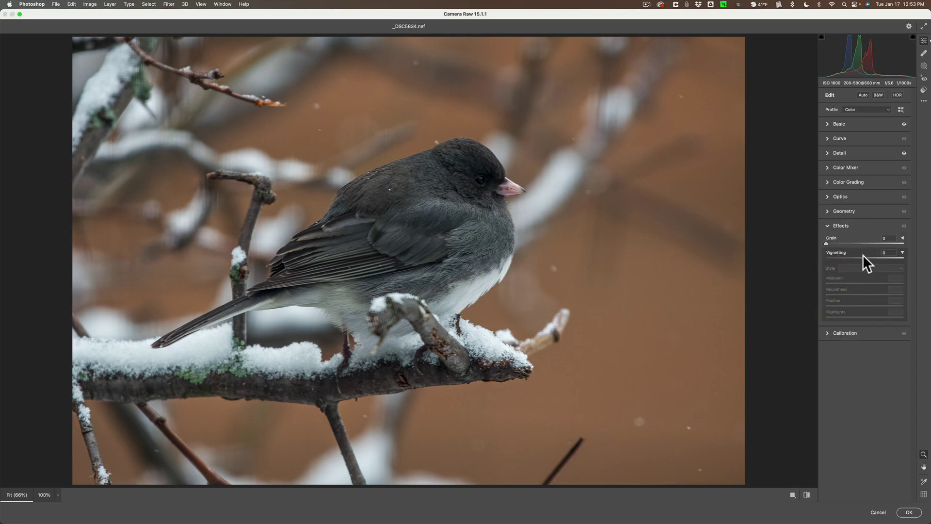
pyautogui.click(859, 256)
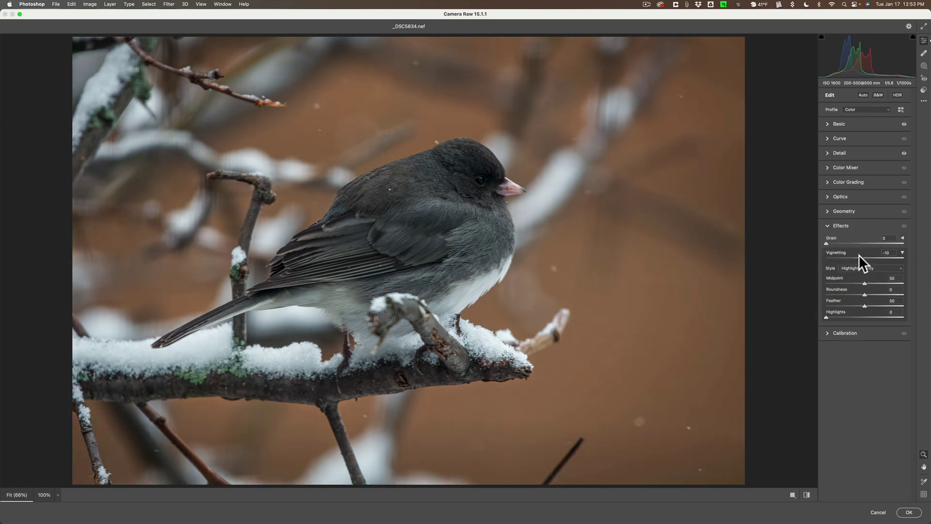
pyautogui.click(907, 512)
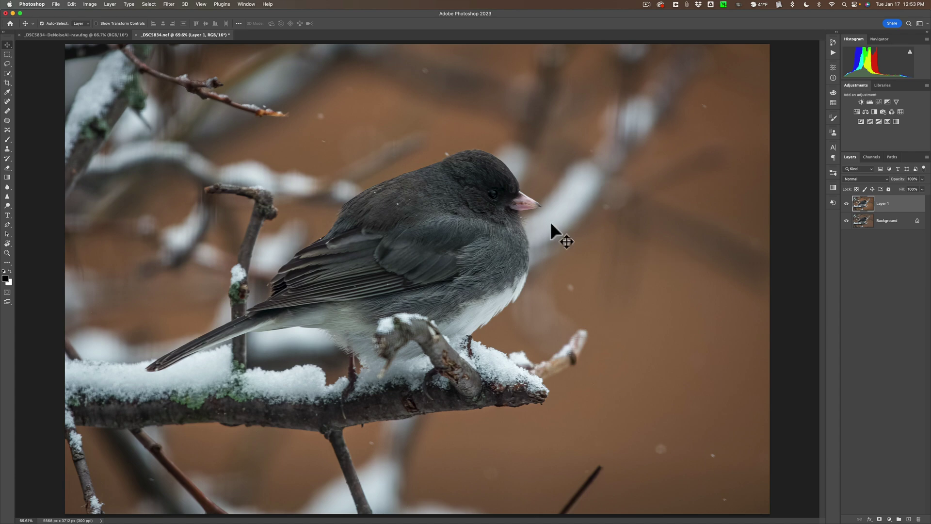
# Minimize the Photoshop window to reveal the desktop with the junco files.
pyautogui.click(13, 13)
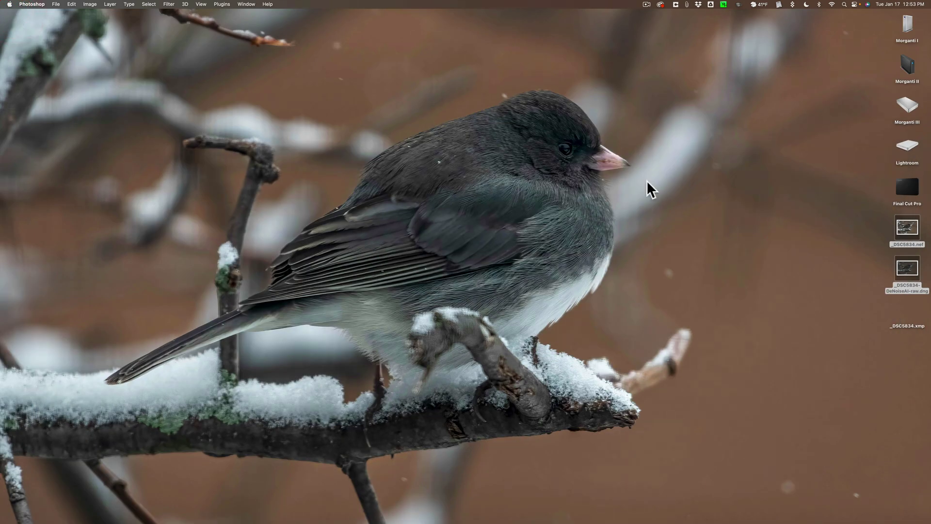